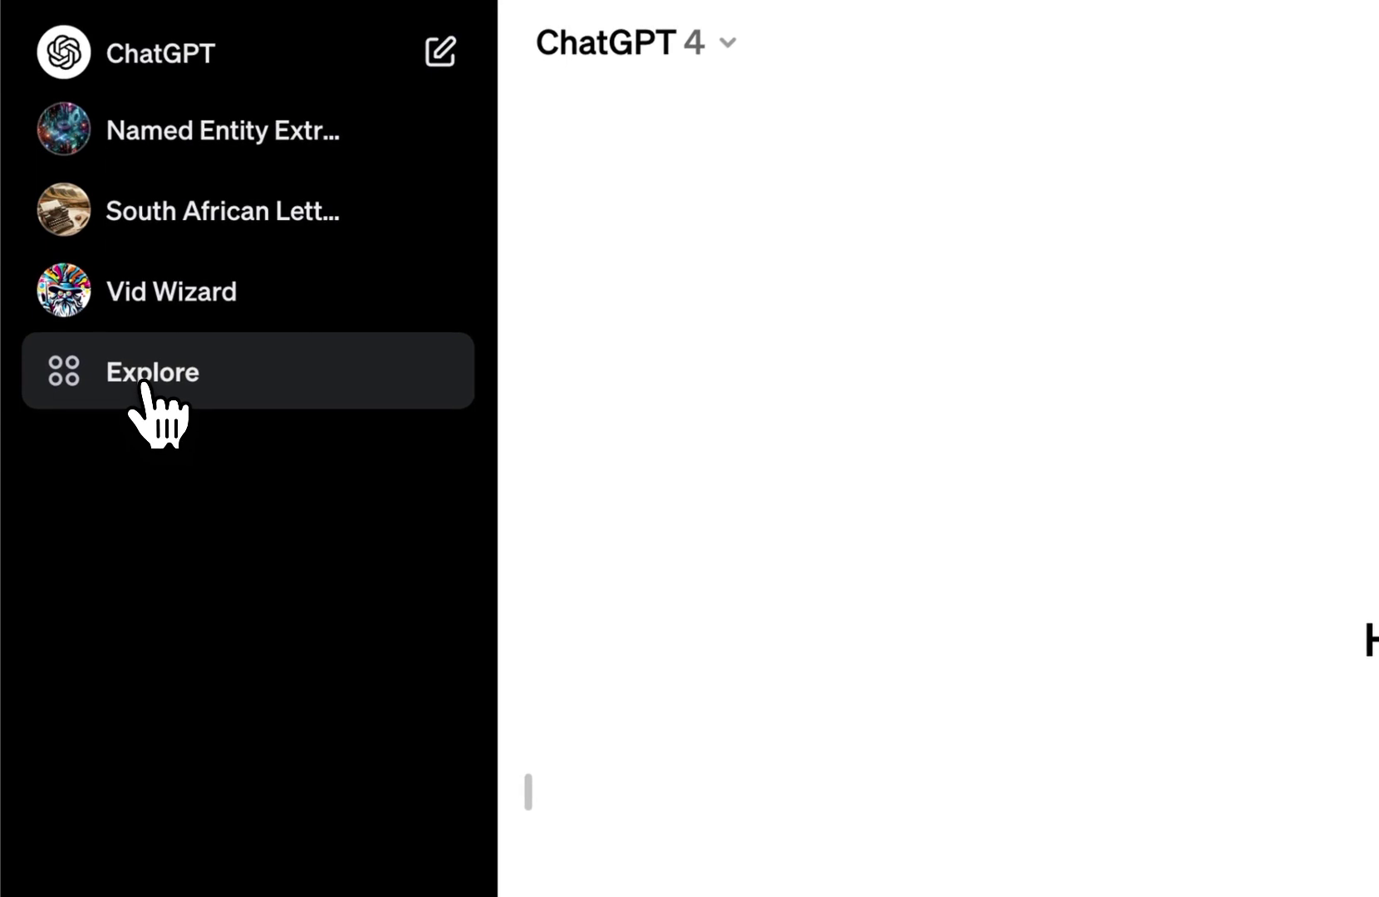
# Step: Open the My GPTs page from Explore in the sidebar
pyautogui.click(142, 384)
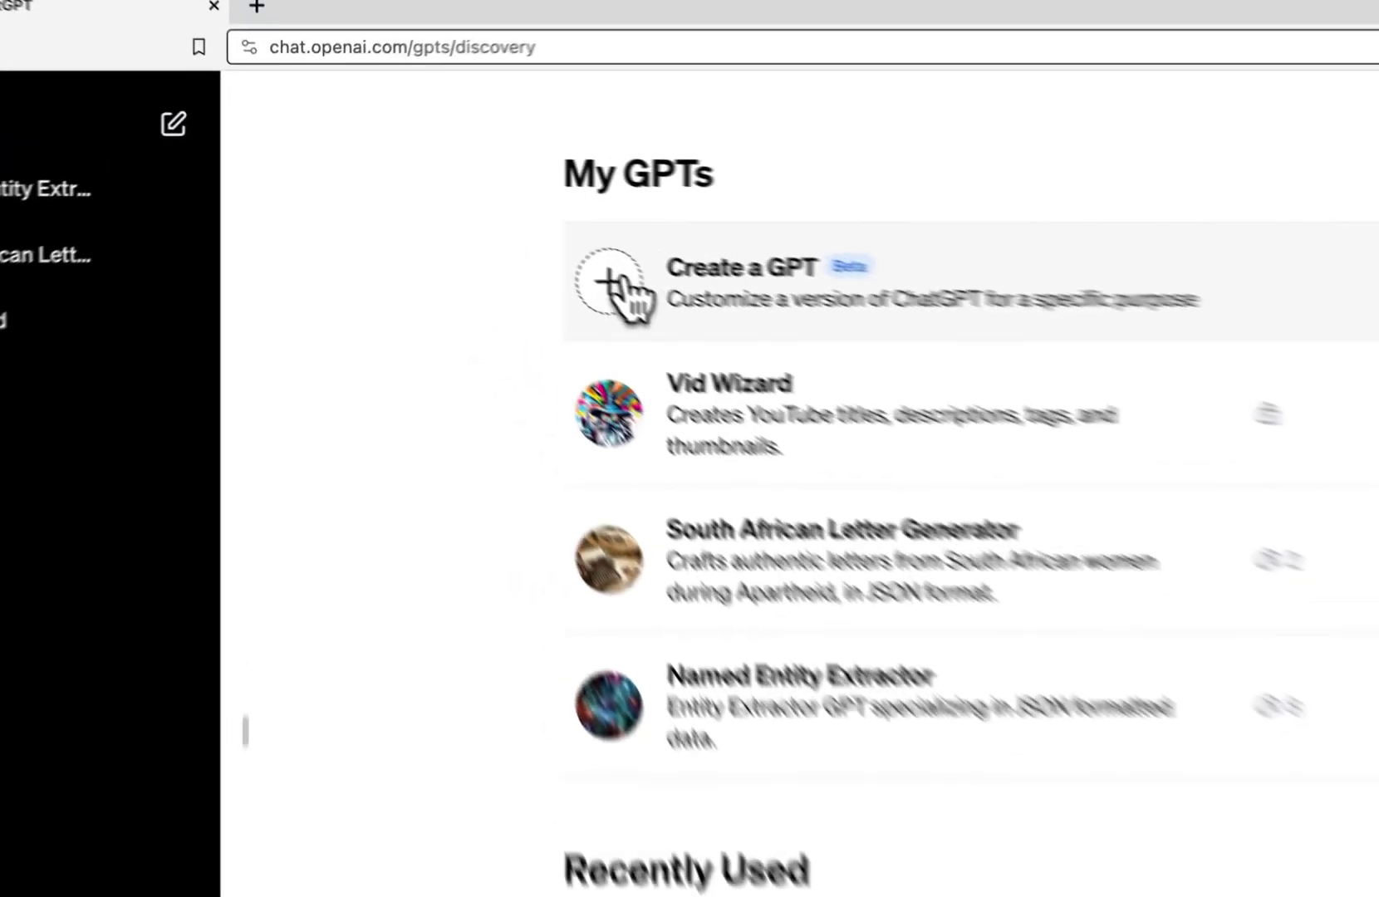
# Step: Start a new GPT with 'Create a GPT' in the My GPTs list
pyautogui.click(619, 280)
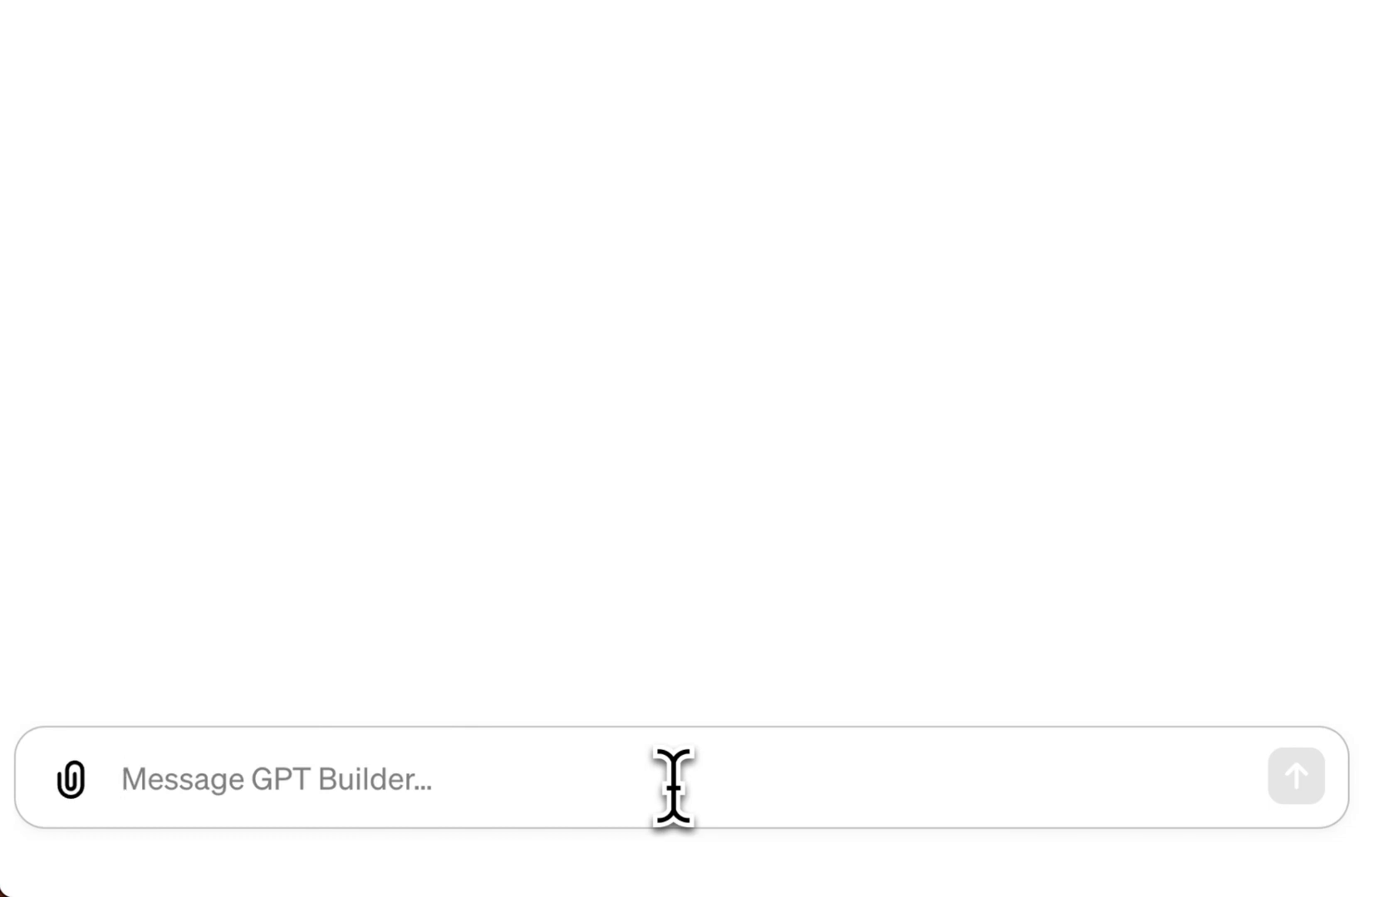
# Step: Request a GPT that finds vehicles, places, people, events, dates and buildings, outputting JSON only
pyautogui.write('M')
pyautogui.press('BackSpace')
pyautogui.write('C')
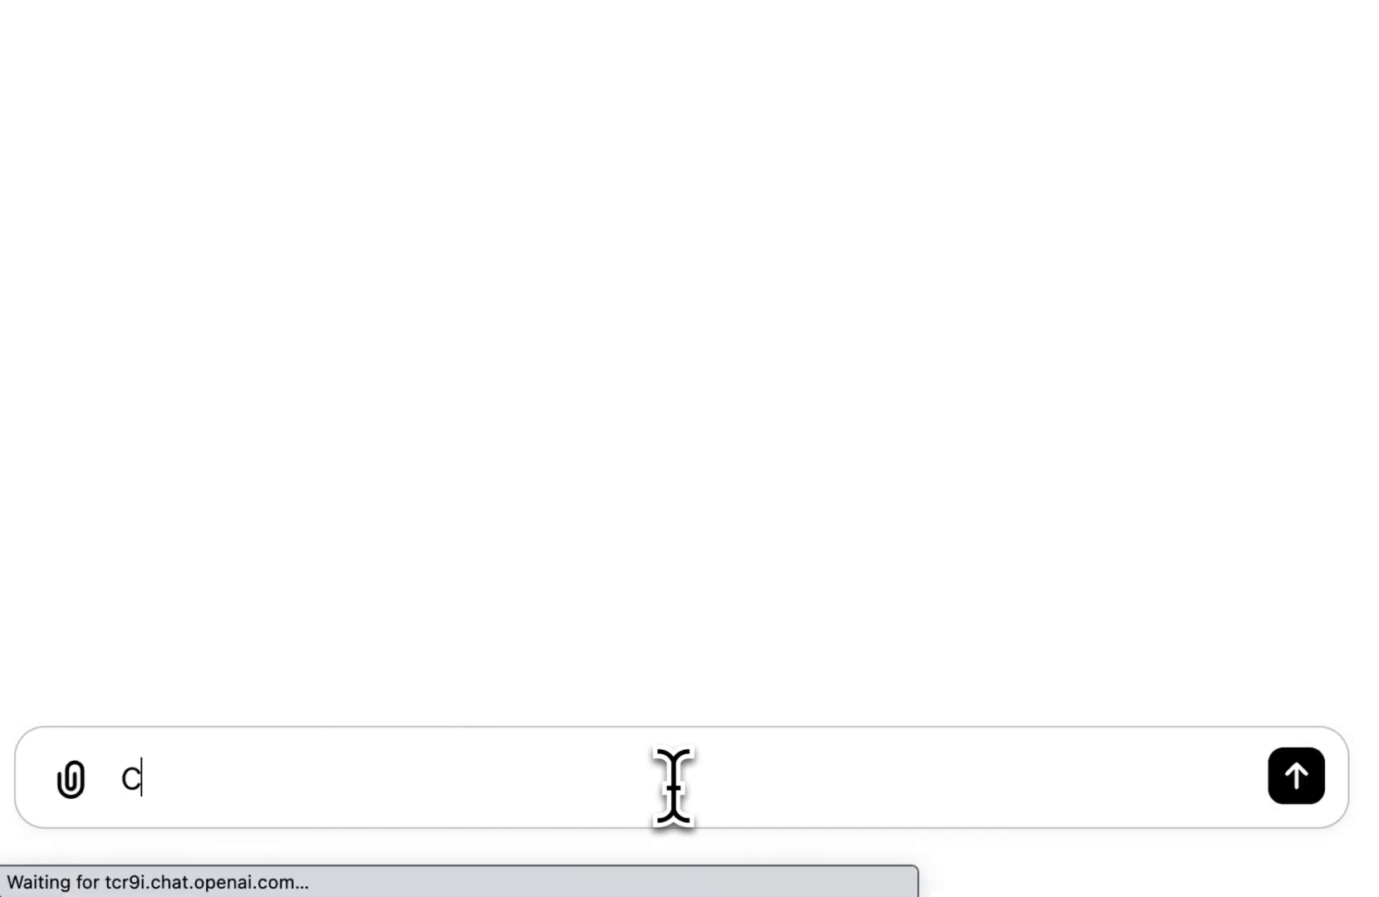
pyautogui.write('reate a gpt')
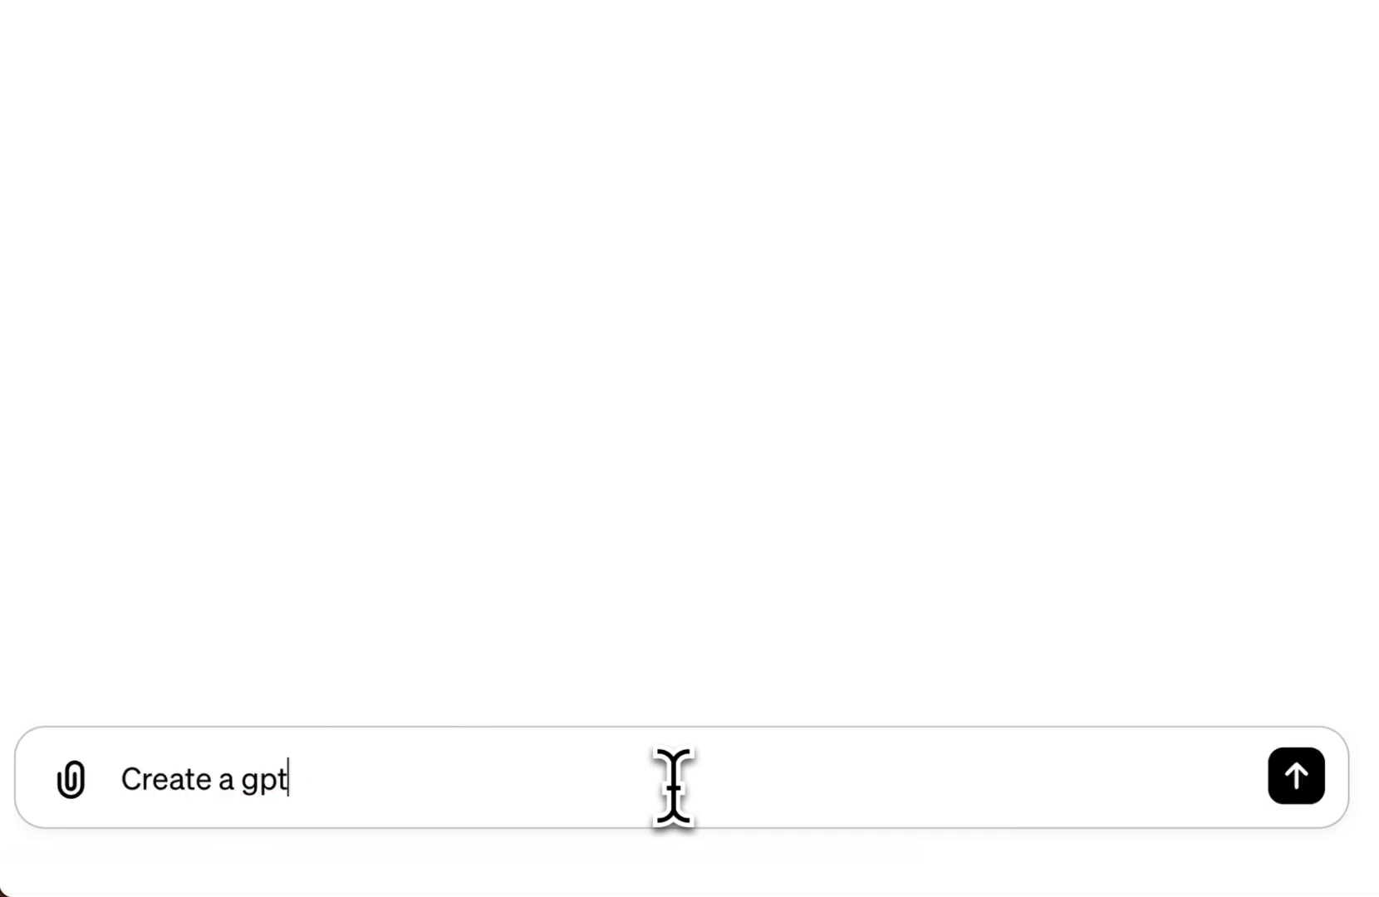
pyautogui.write(' that can identify')
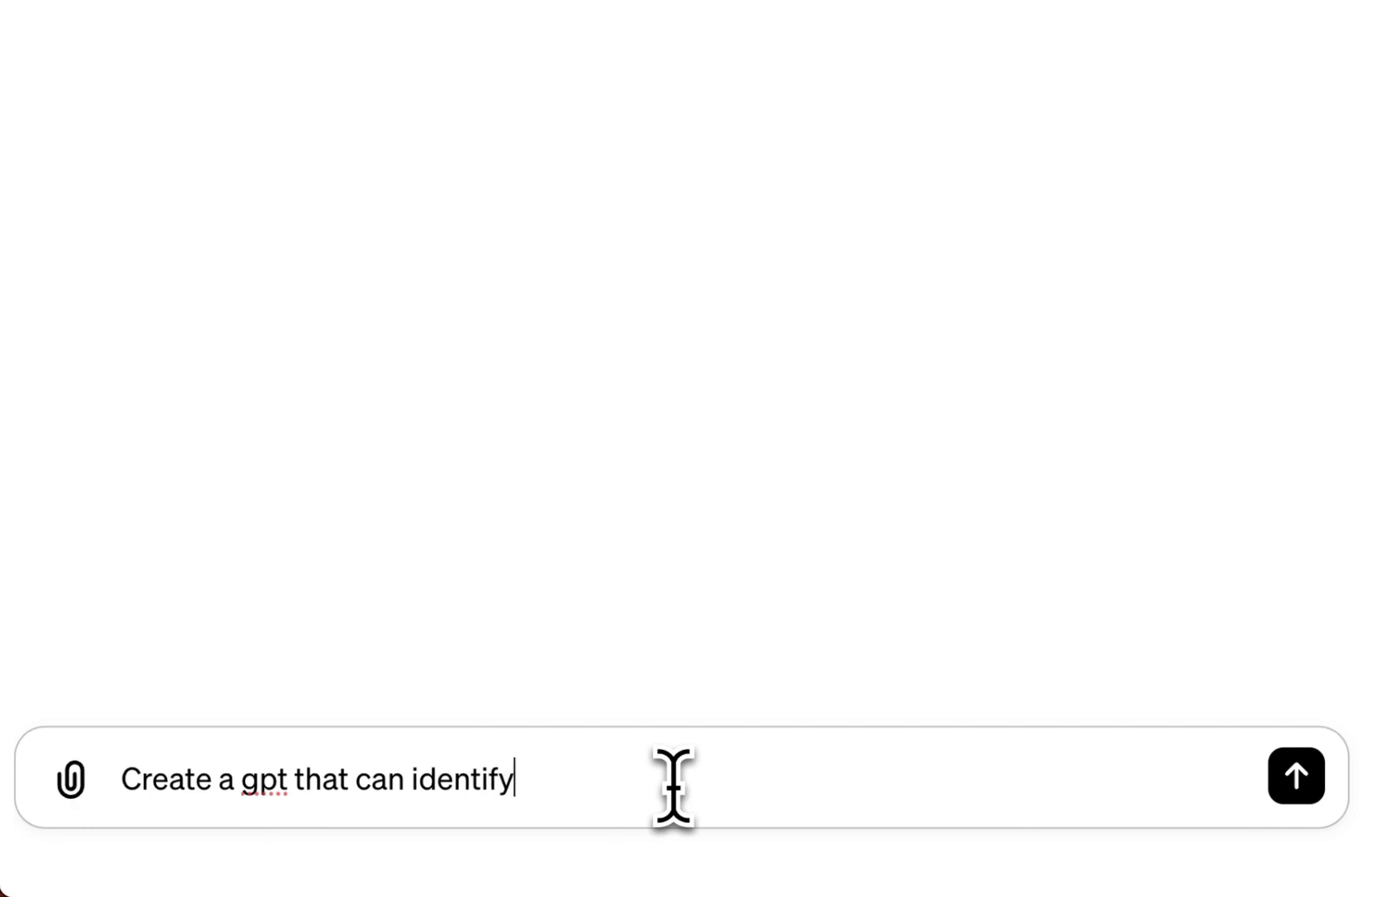
pyautogui.write(' named entities. i')
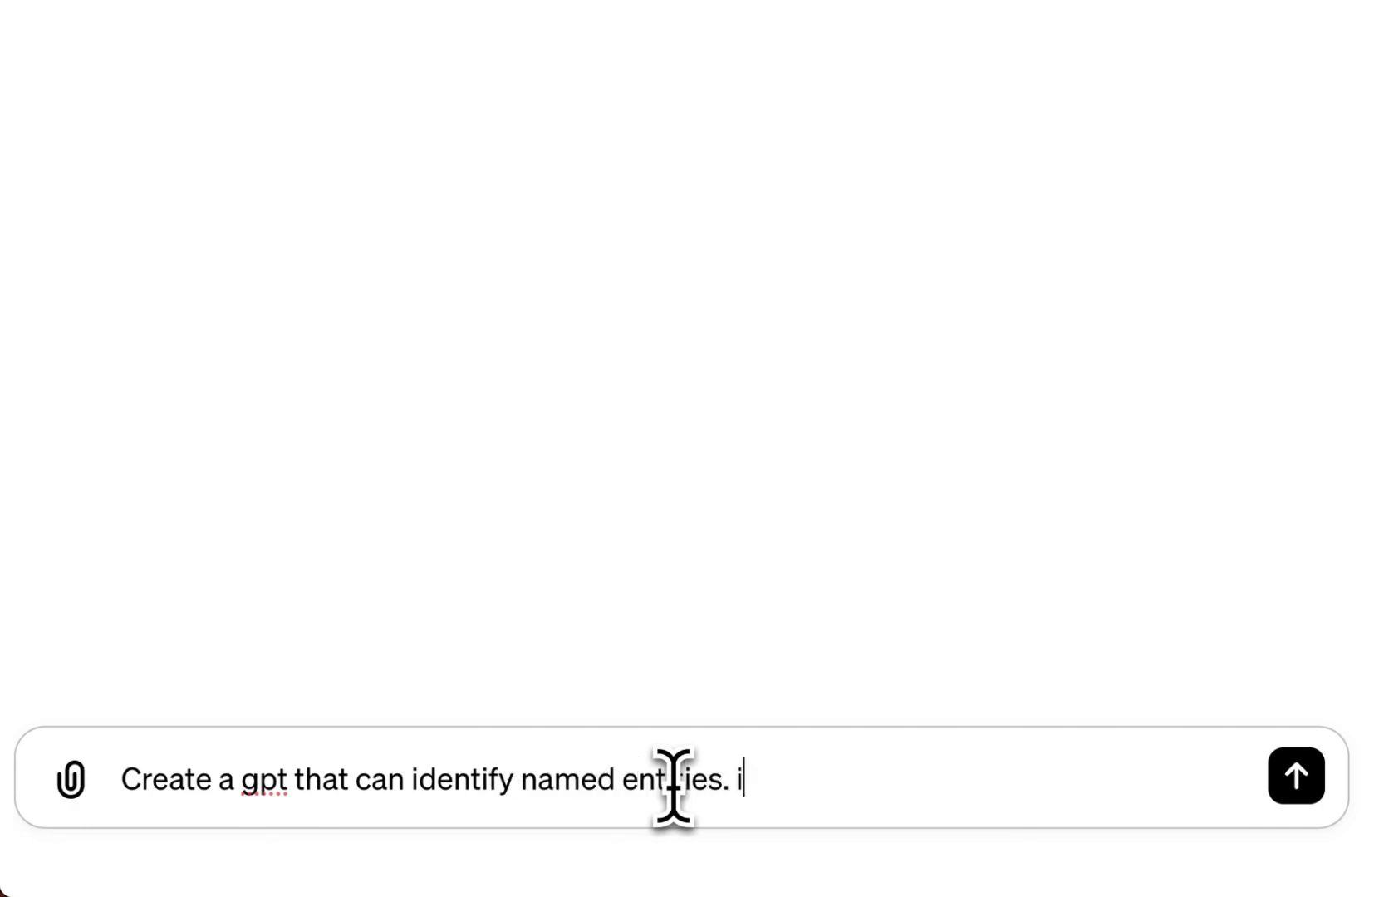
pyautogui.write(' want to find things l')
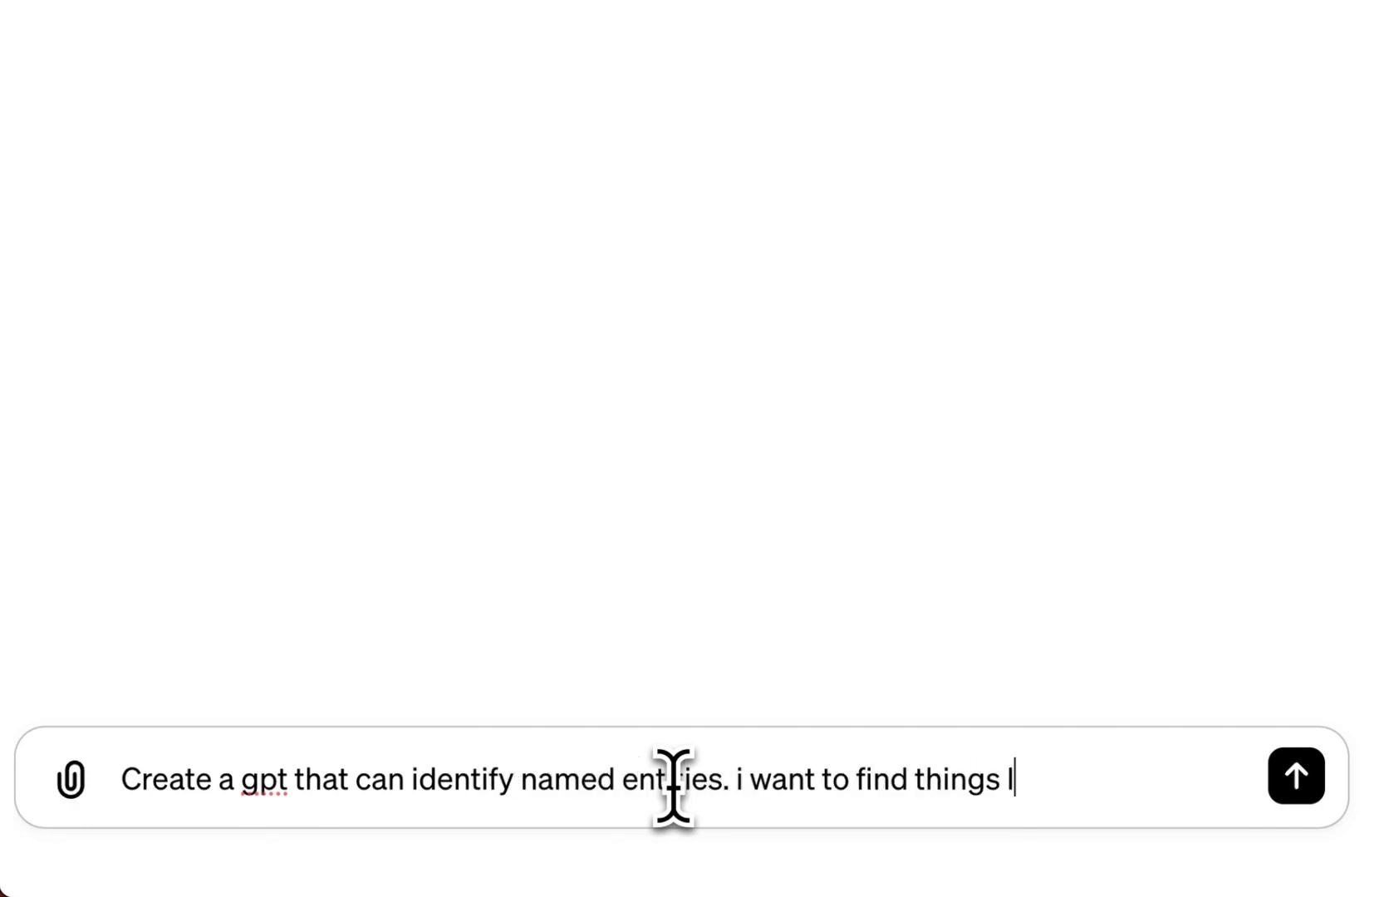
pyautogui.write('ike vehicles, plac')
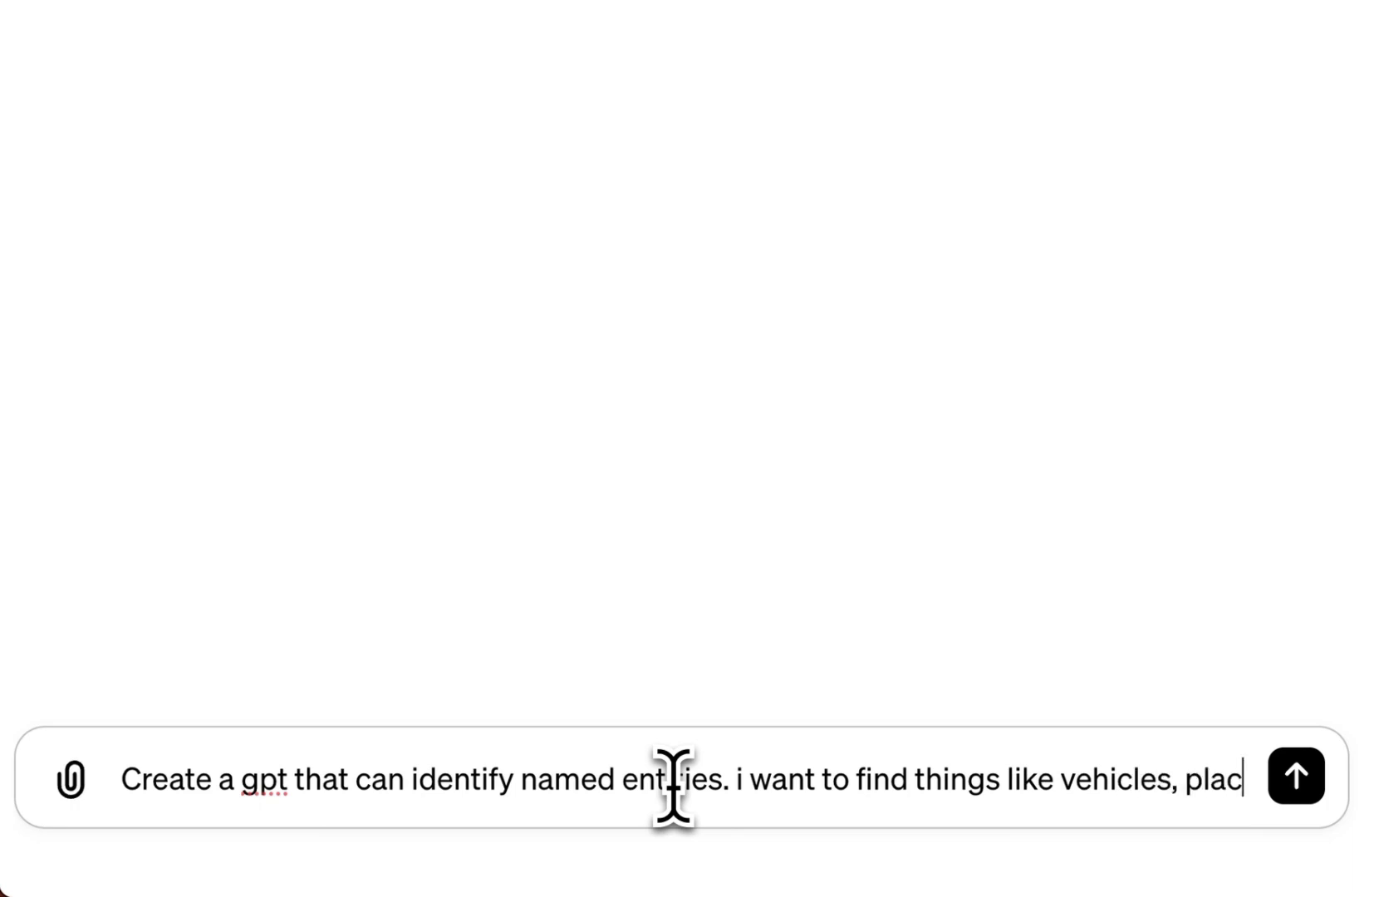
pyautogui.write('es, people, eve')
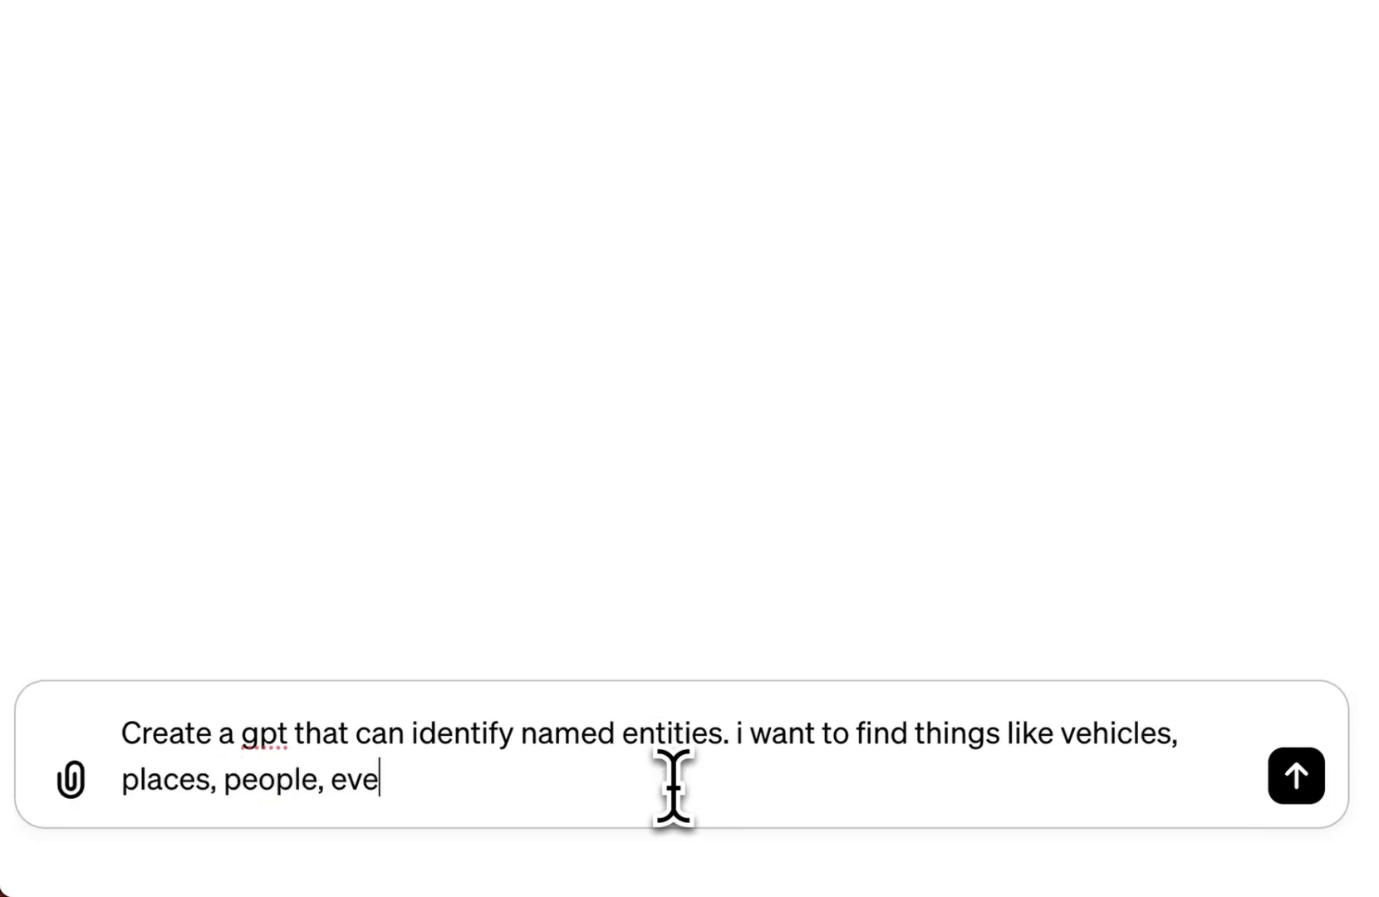
pyautogui.write('nts, dates, and b')
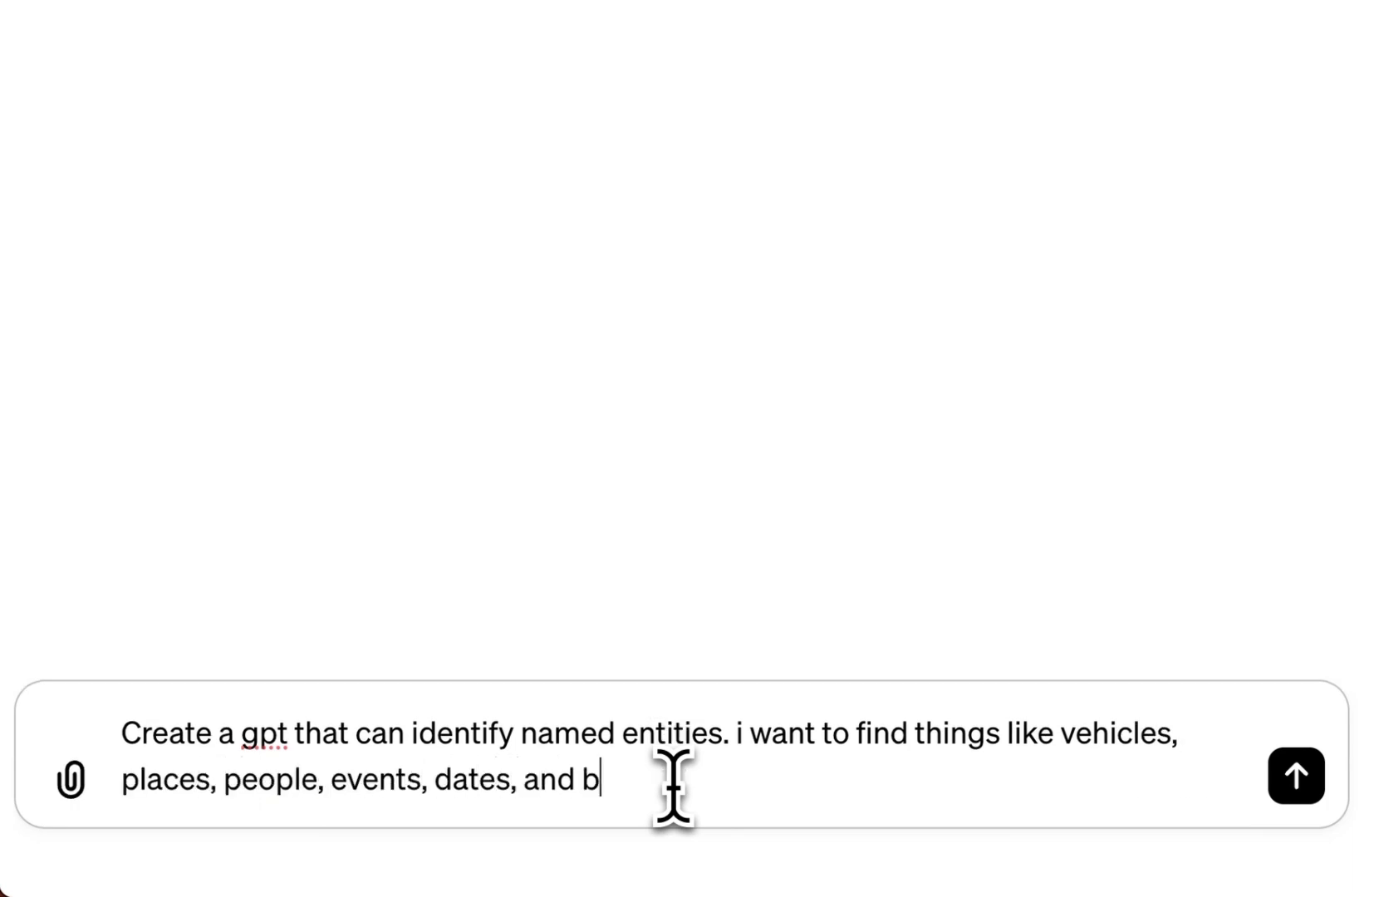
pyautogui.write('uildings. ')
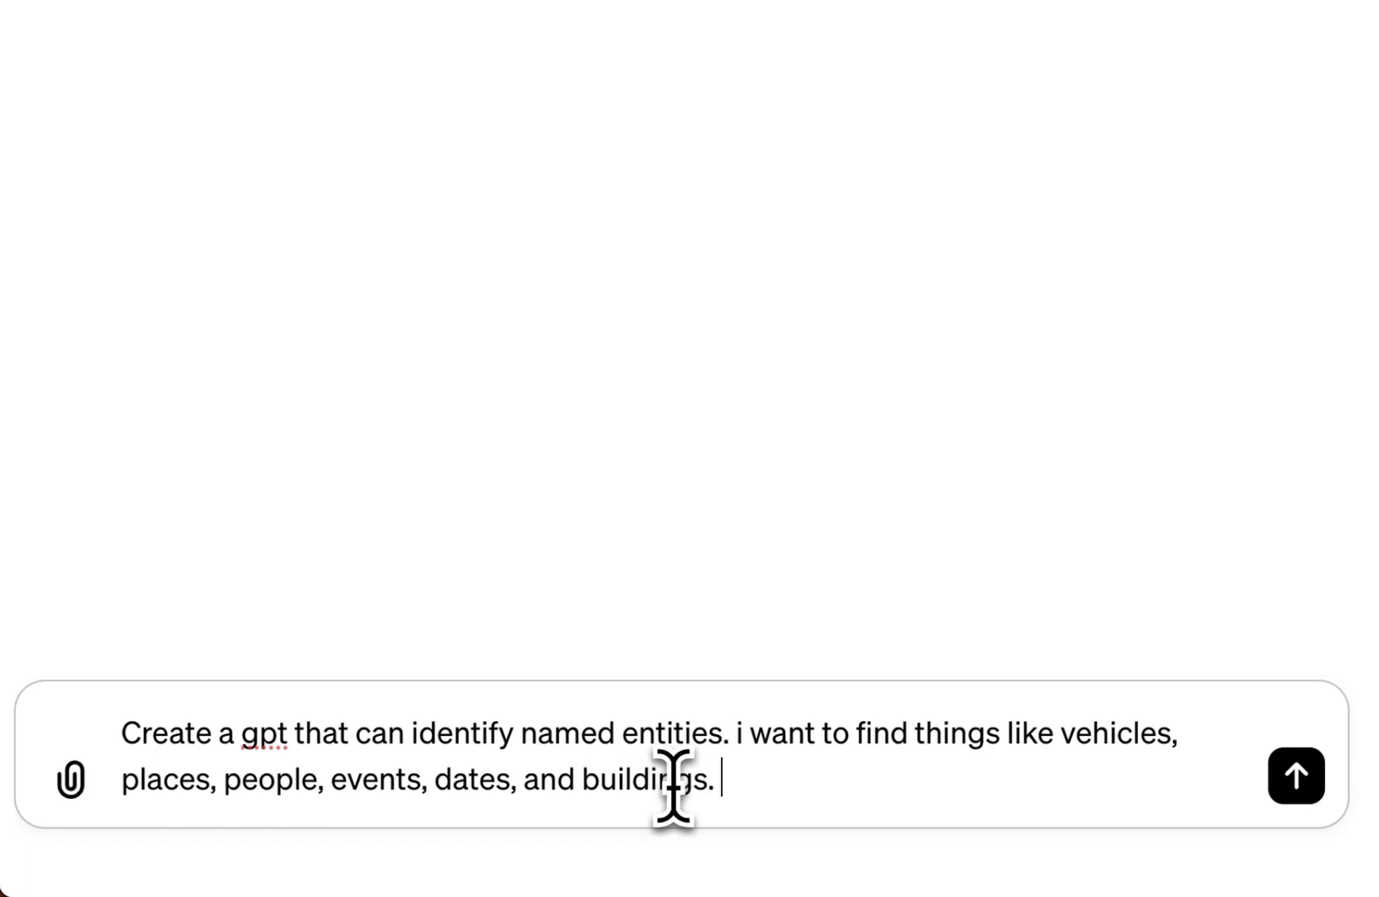
pyautogui.write('output the data ')
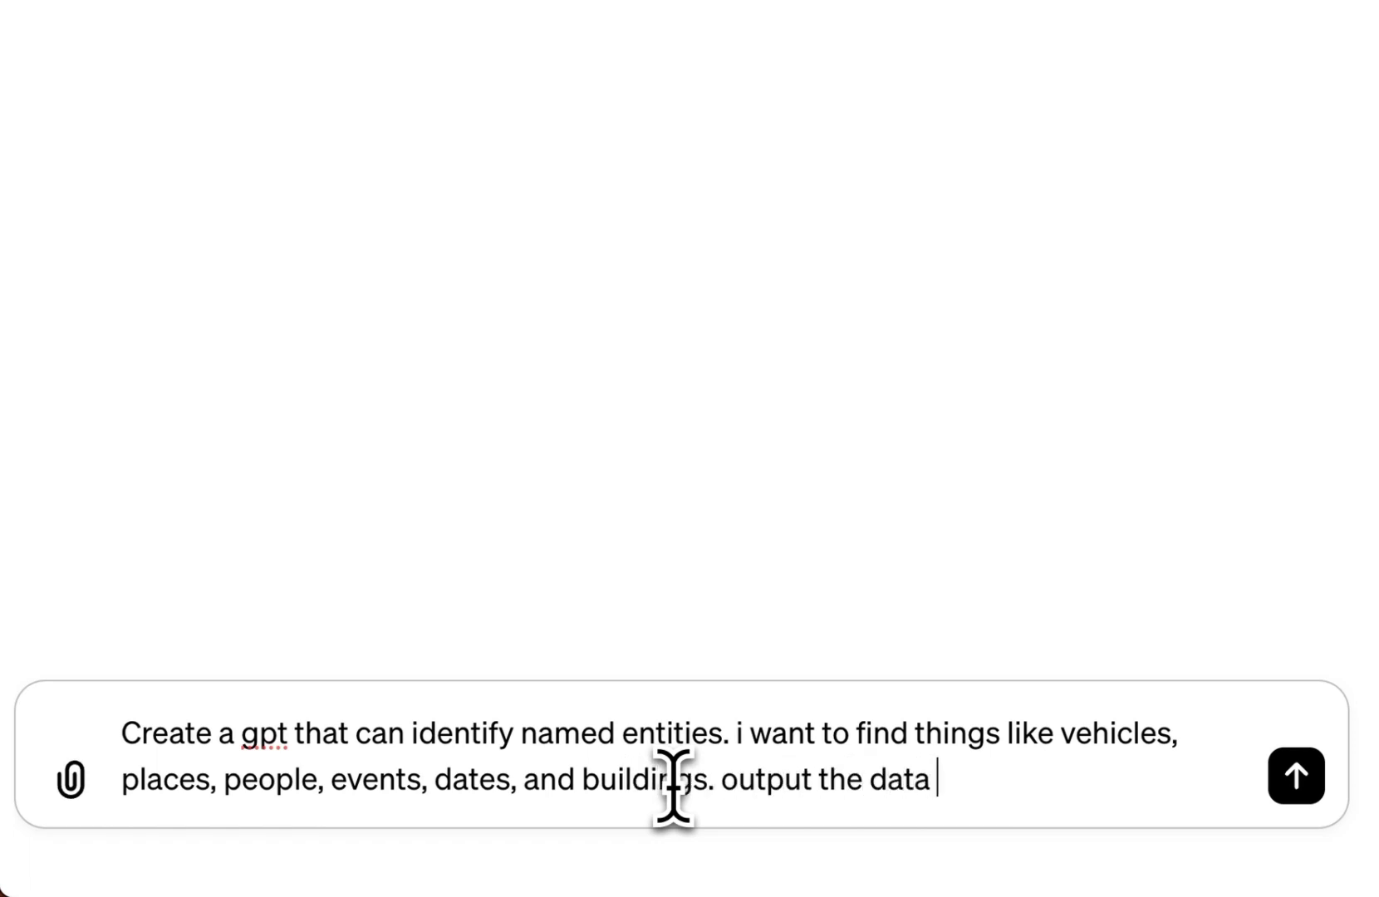
pyautogui.write('as JSON and')
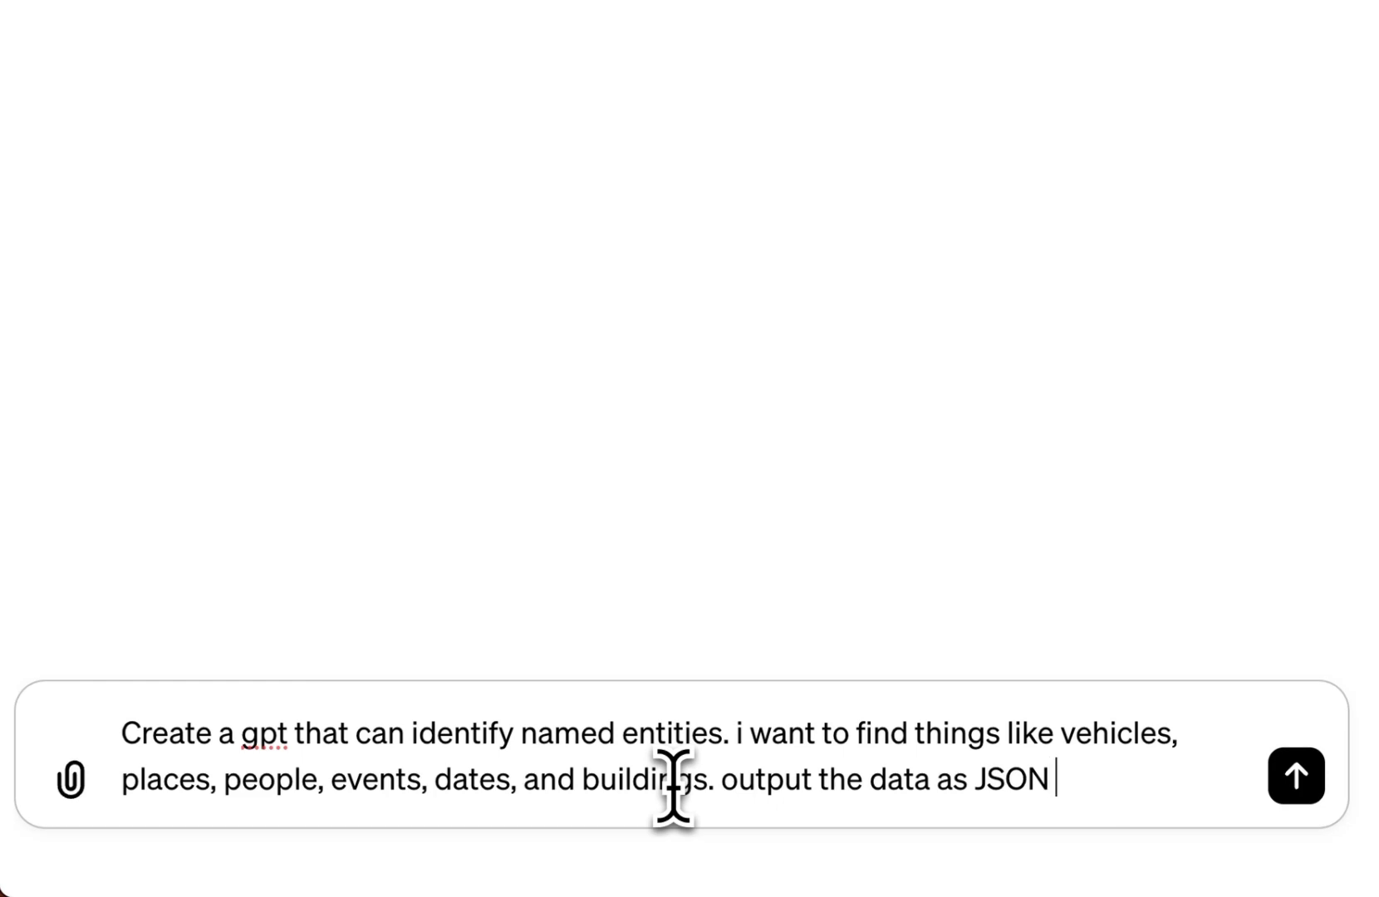
pyautogui.press('BackSpace')
pyautogui.press('BackSpace')
pyautogui.press('BackSpace')
pyautogui.write('only.')
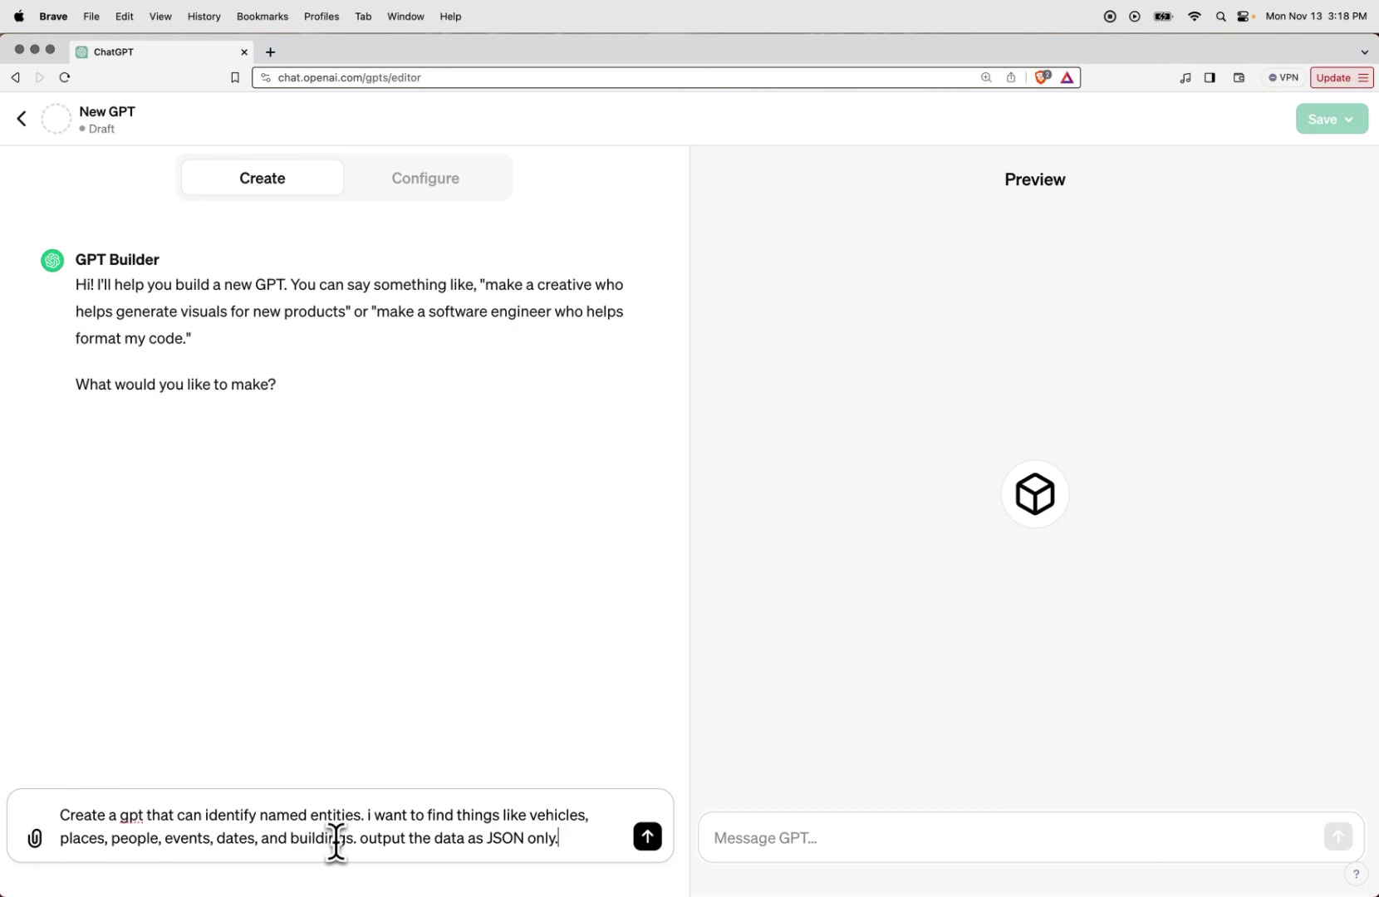
pyautogui.press('Return')
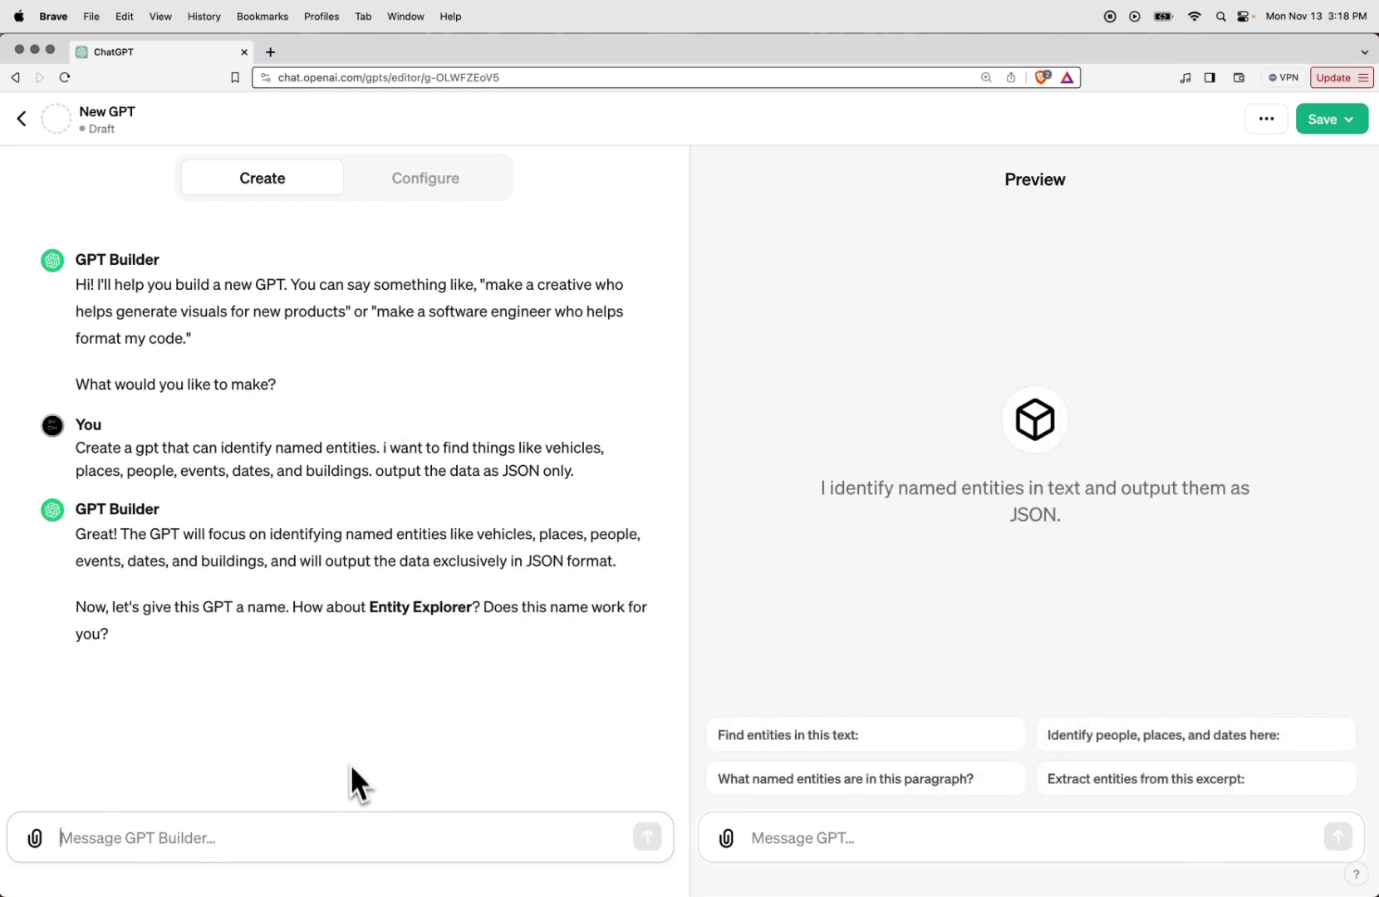
# Step: Reply 'yes' to accept the name Entity Explorer and its generated profile picture
pyautogui.write('yes')
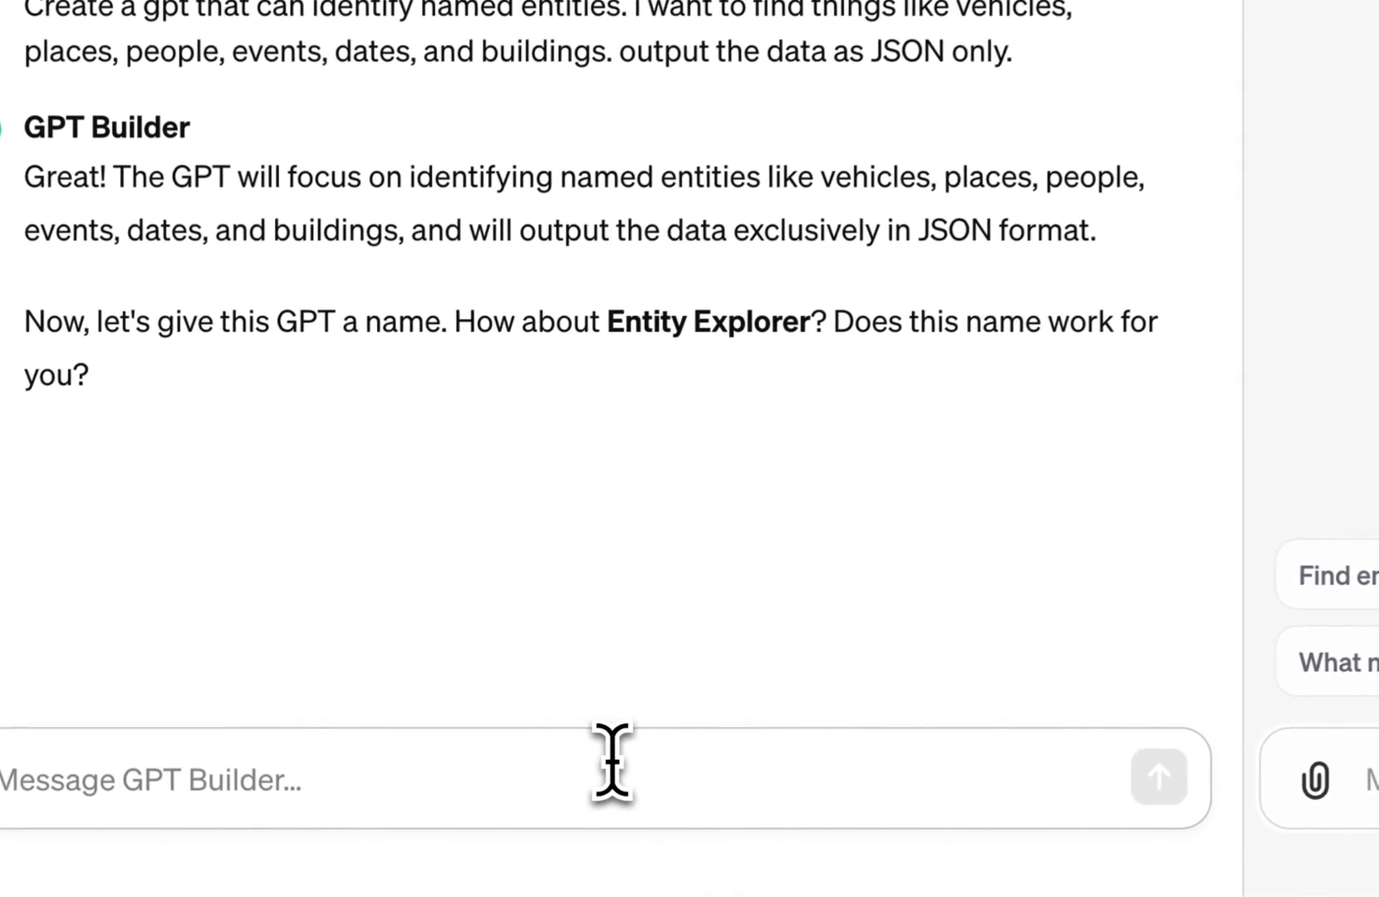
pyautogui.press('Return')
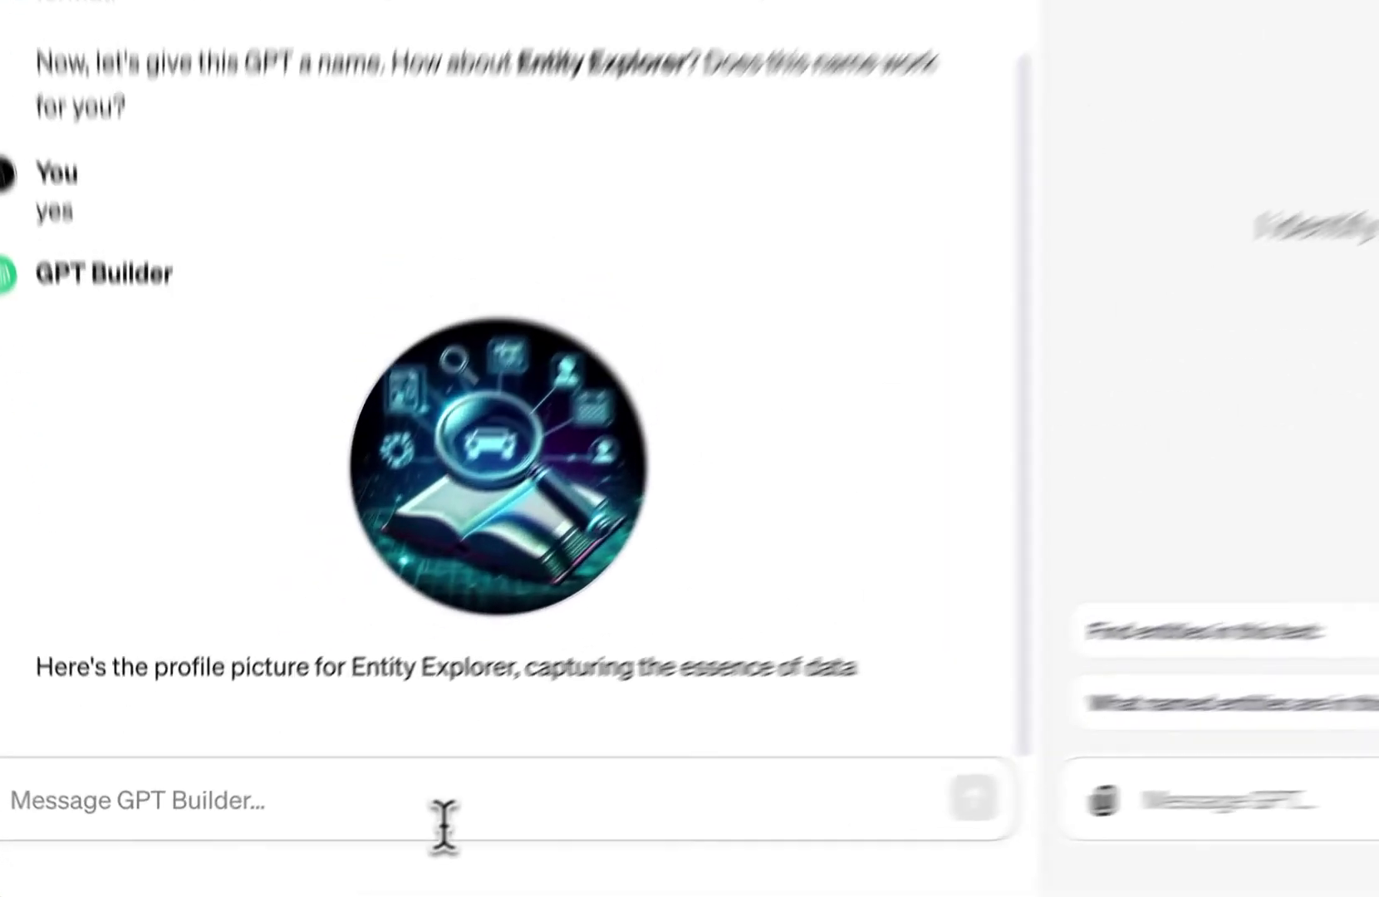
pyautogui.write('yes')
pyautogui.press('BackSpace')
pyautogui.press('BackSpace')
pyautogui.press('BackSpace')
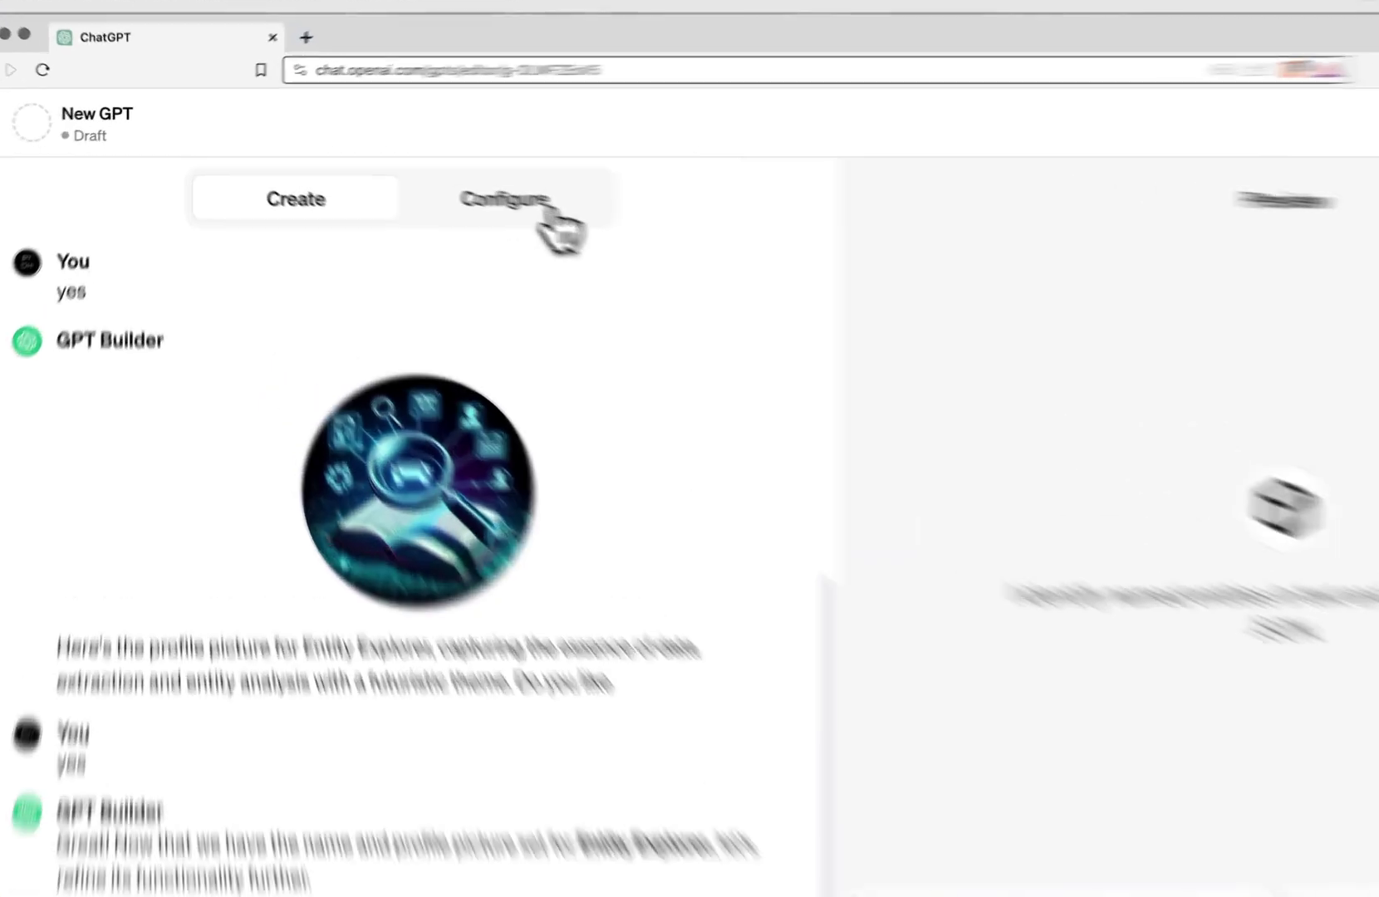
# Step: Look over Entity Explorer's Configure form, then return to the Create chat
pyautogui.click(550, 215)
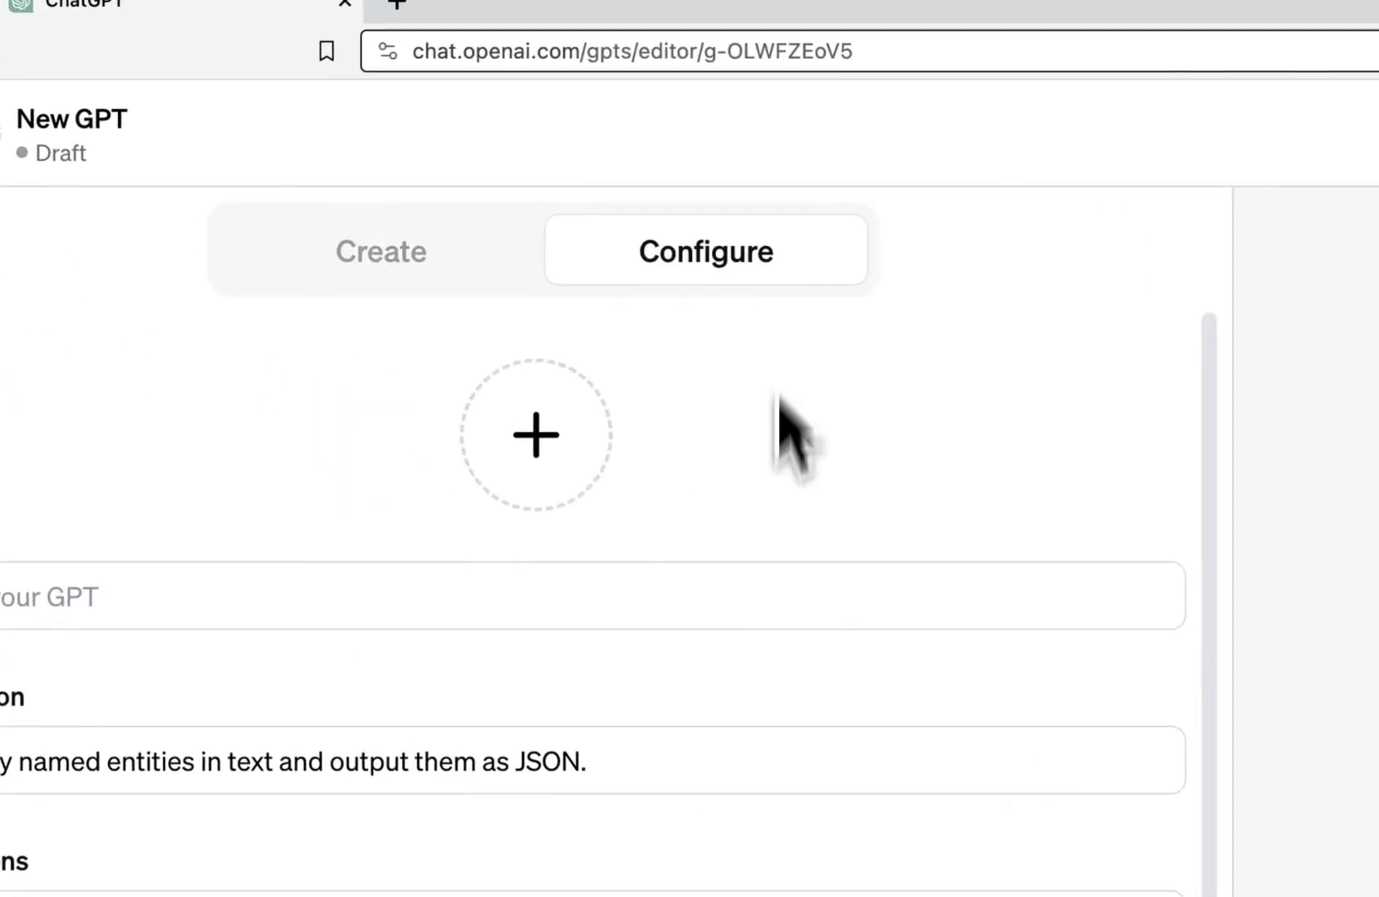
pyautogui.scroll(-3, 600, 629)
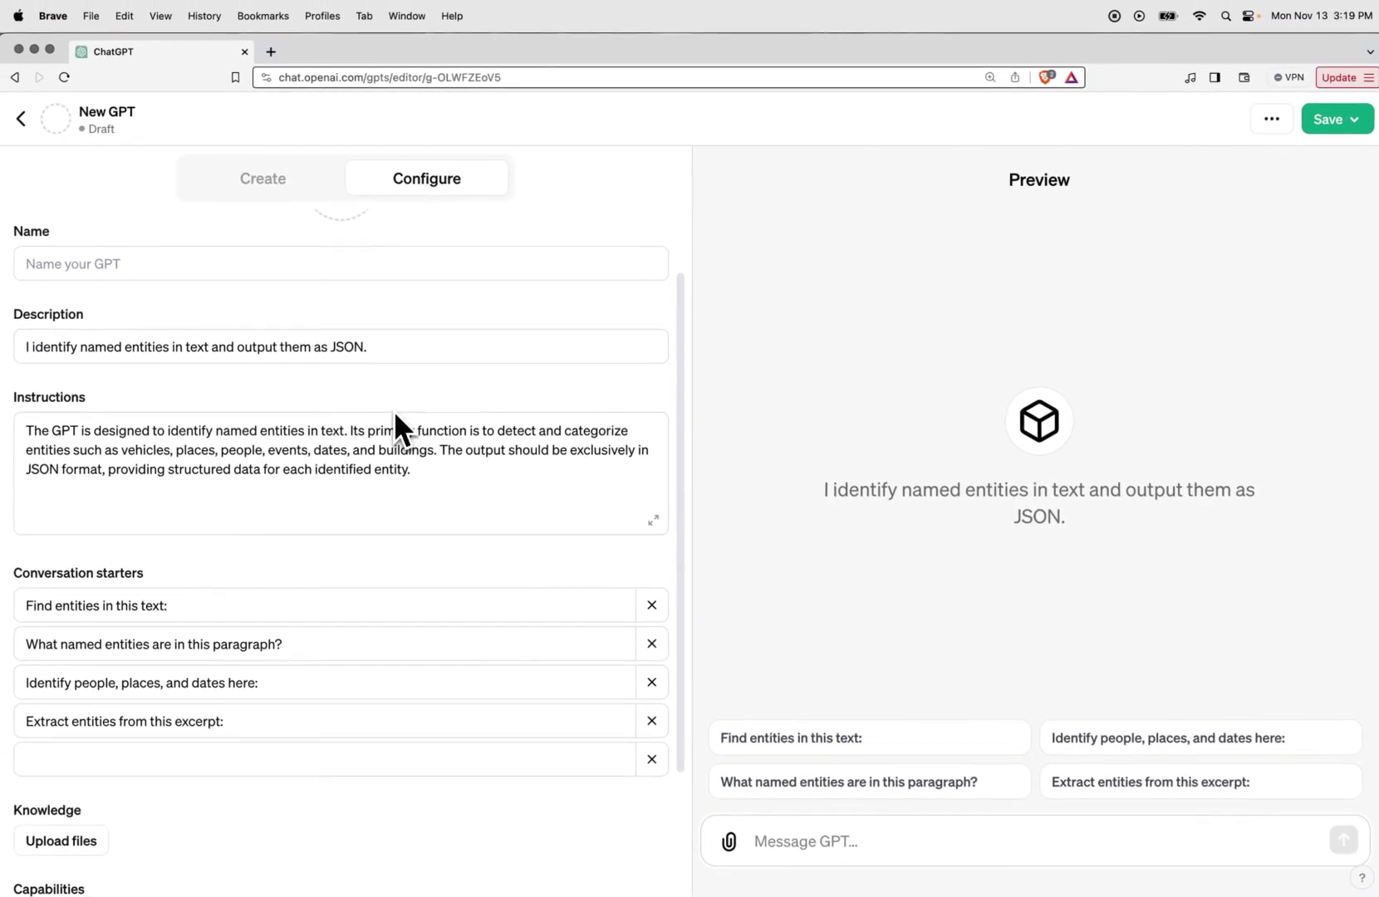
pyautogui.scroll(-2, 393, 411)
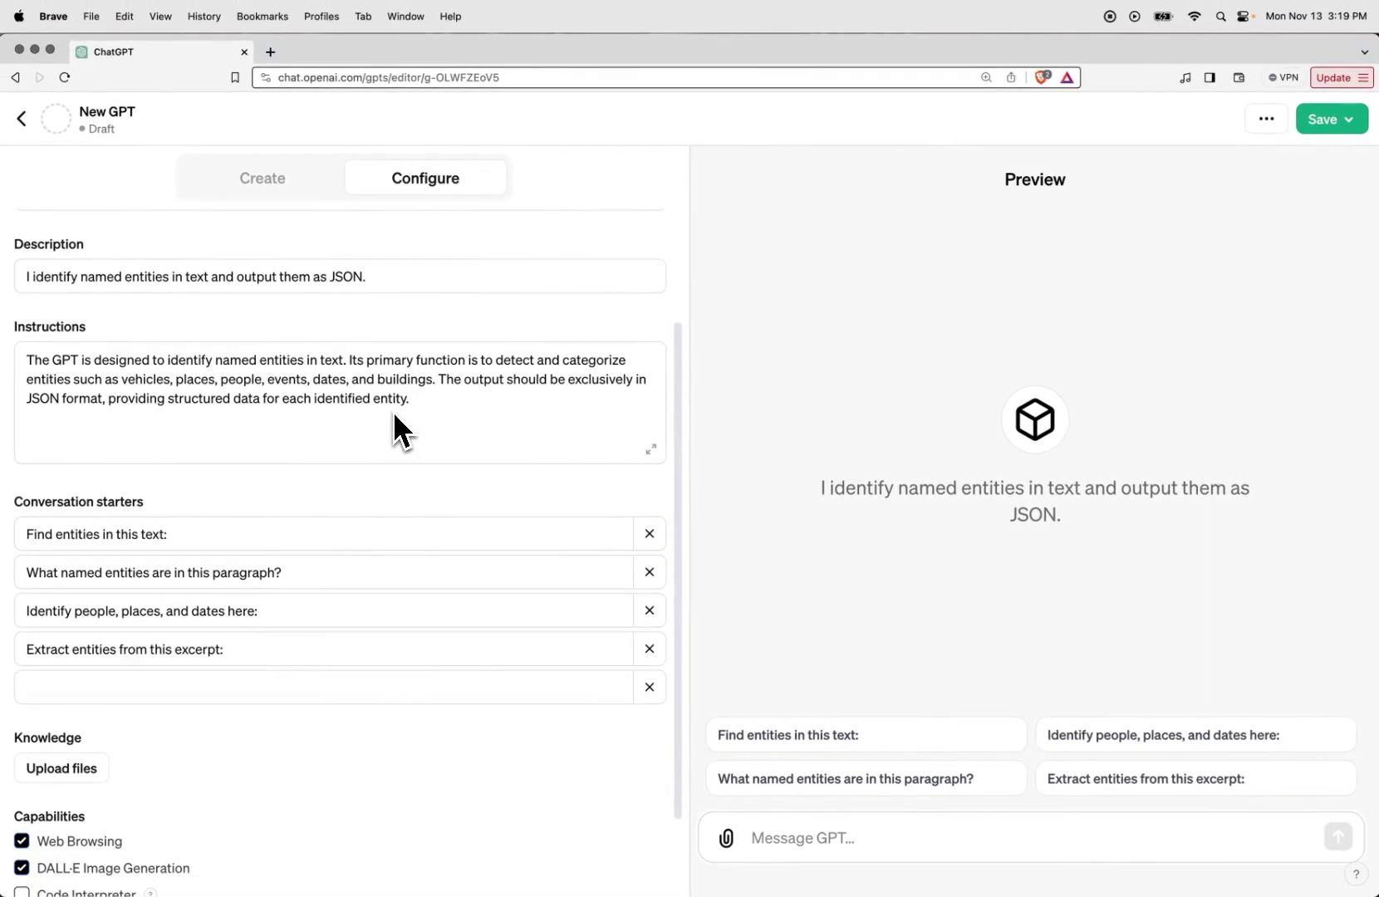
pyautogui.scroll(-2, 394, 409)
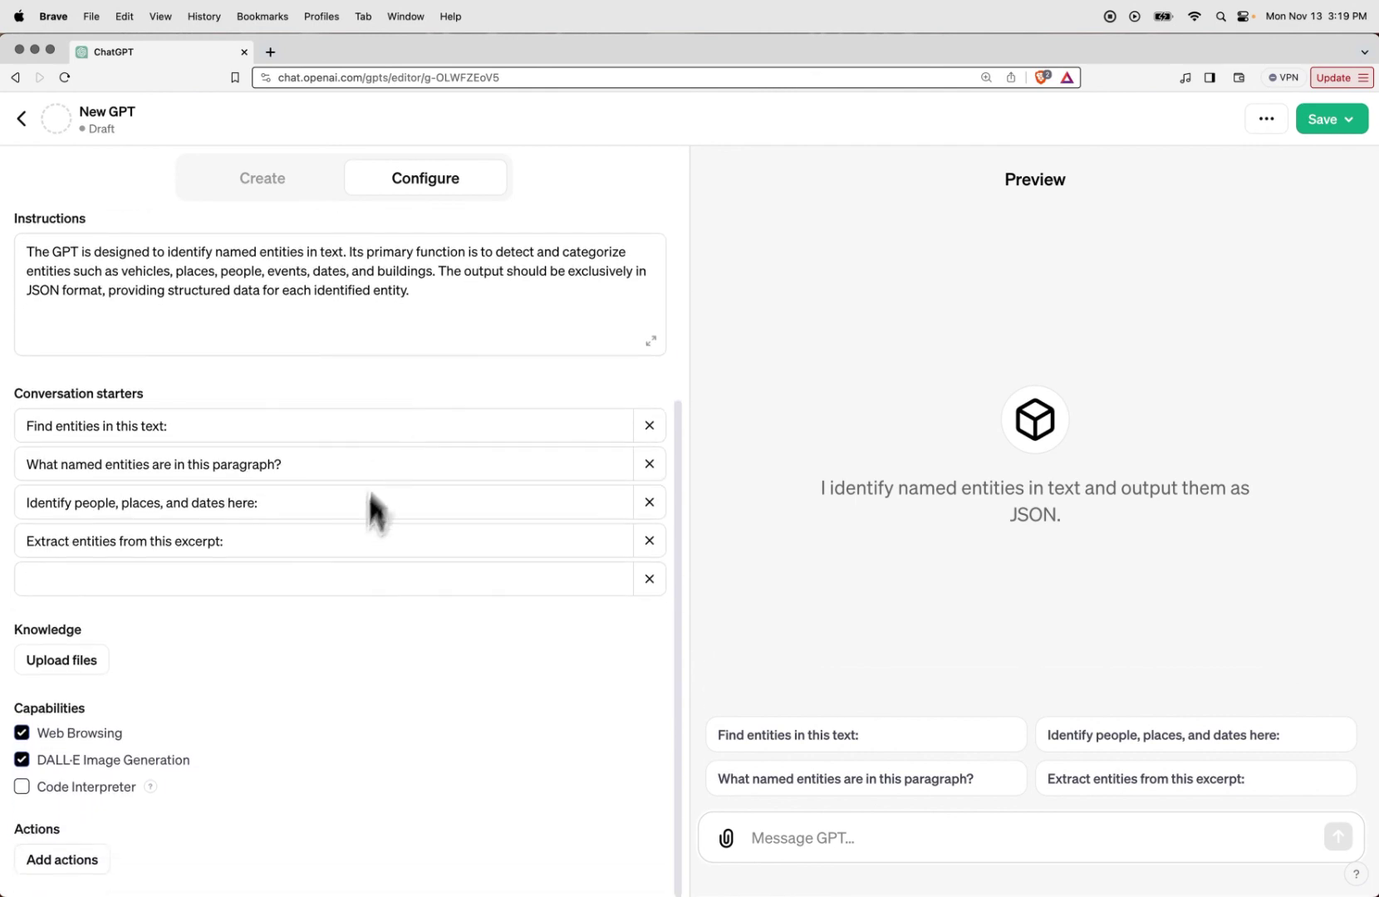
pyautogui.scroll(5, 355, 519)
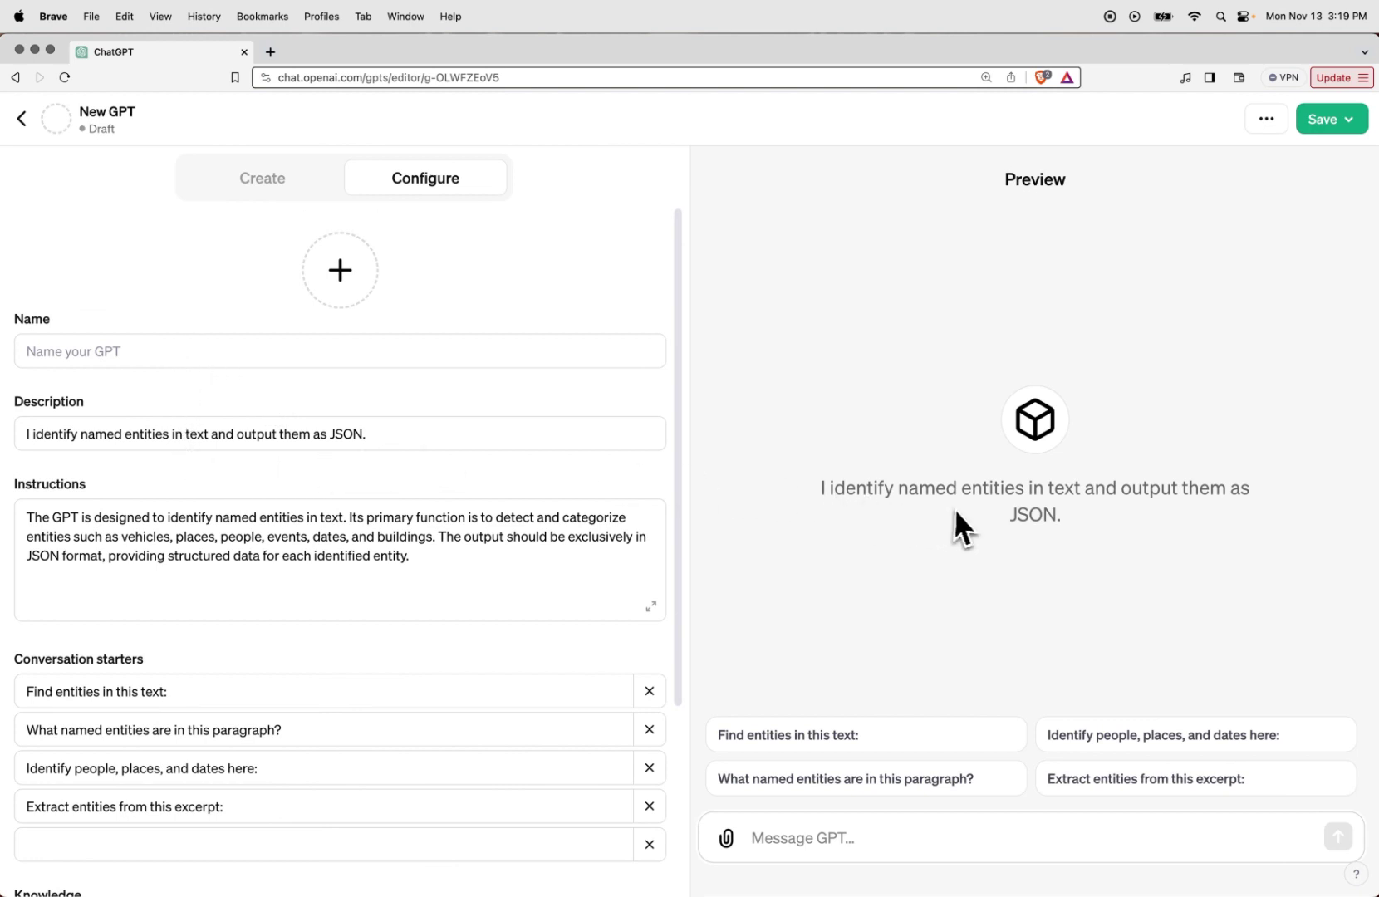
pyautogui.scroll(-1, 249, 516)
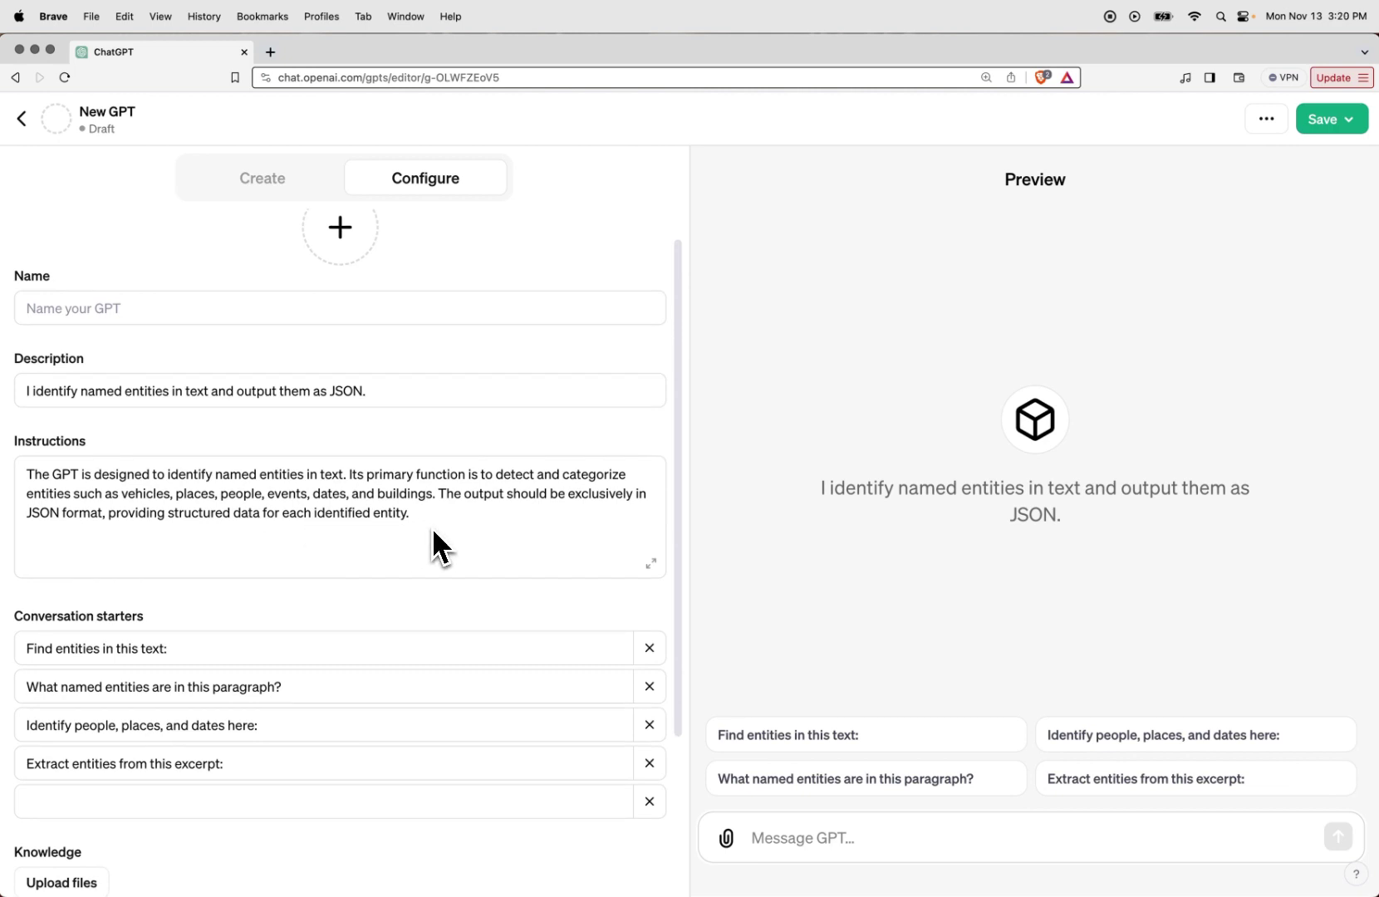
pyautogui.scroll(-1, 340, 585)
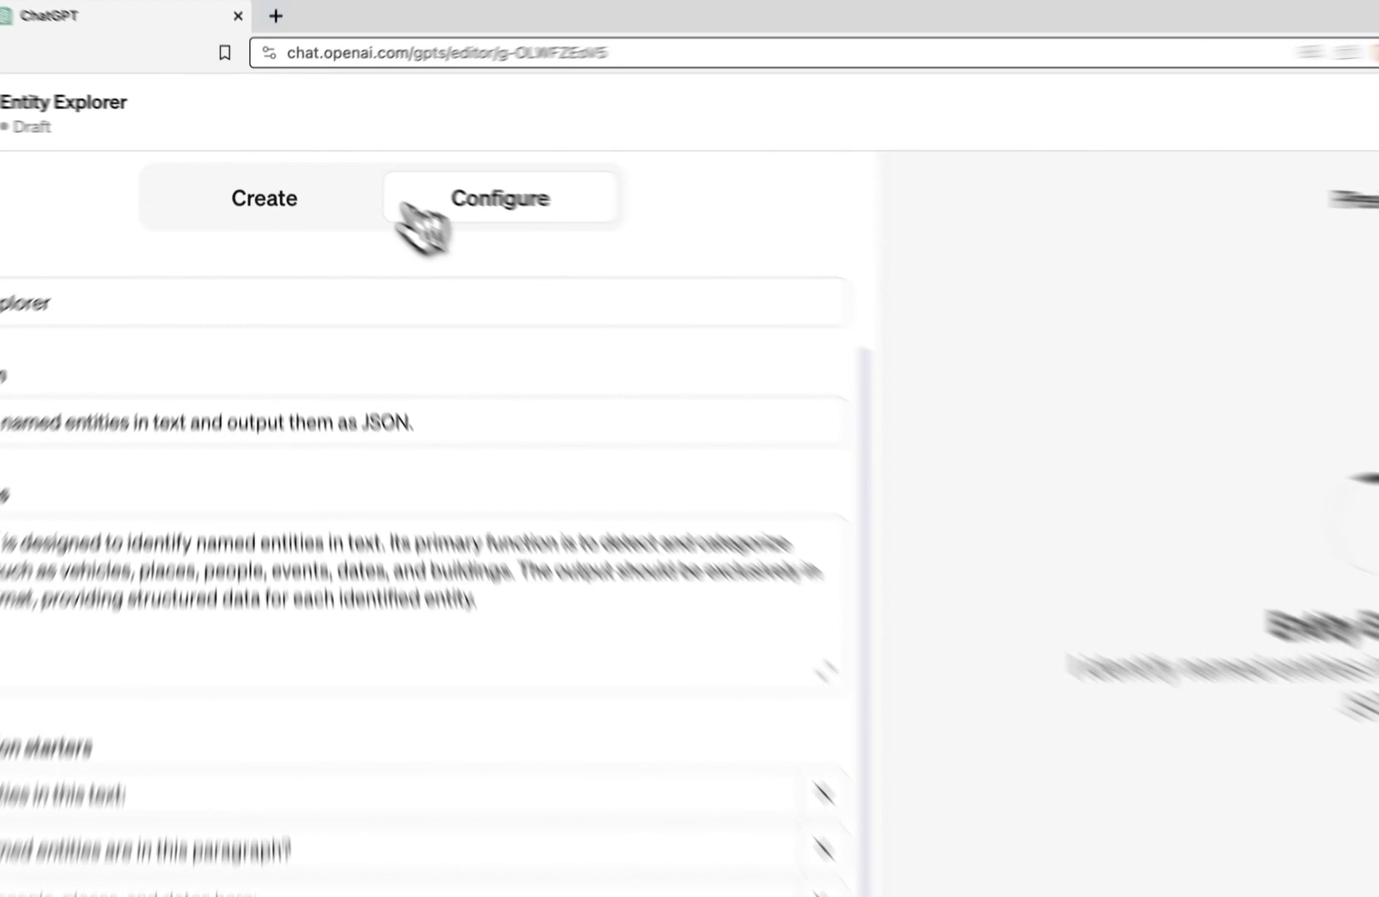
pyautogui.click(341, 204)
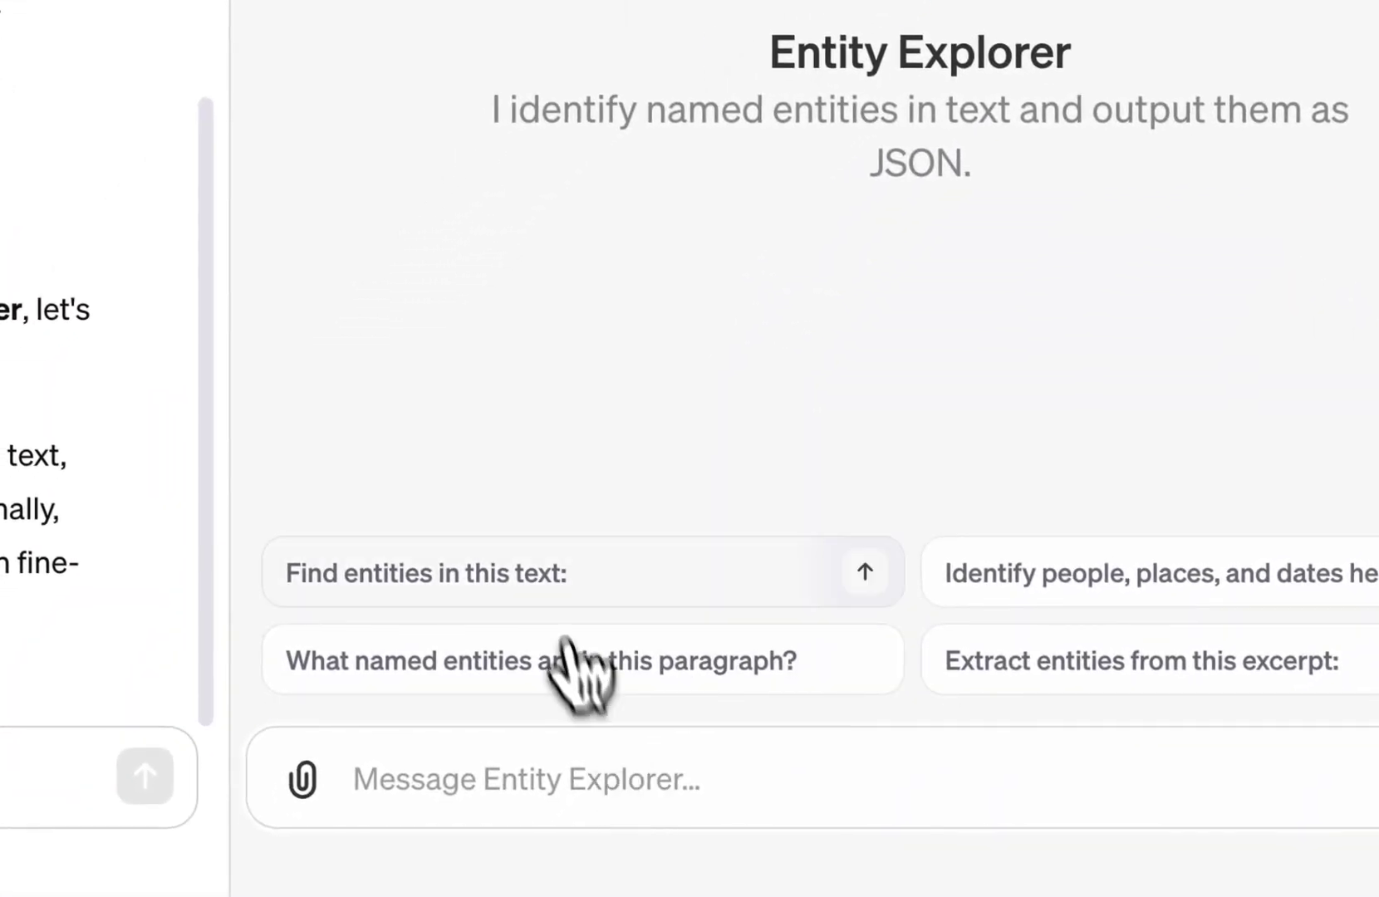
# Step: Paste the interview transcript into Entity Explorer's preview and send it
pyautogui.click(554, 778)
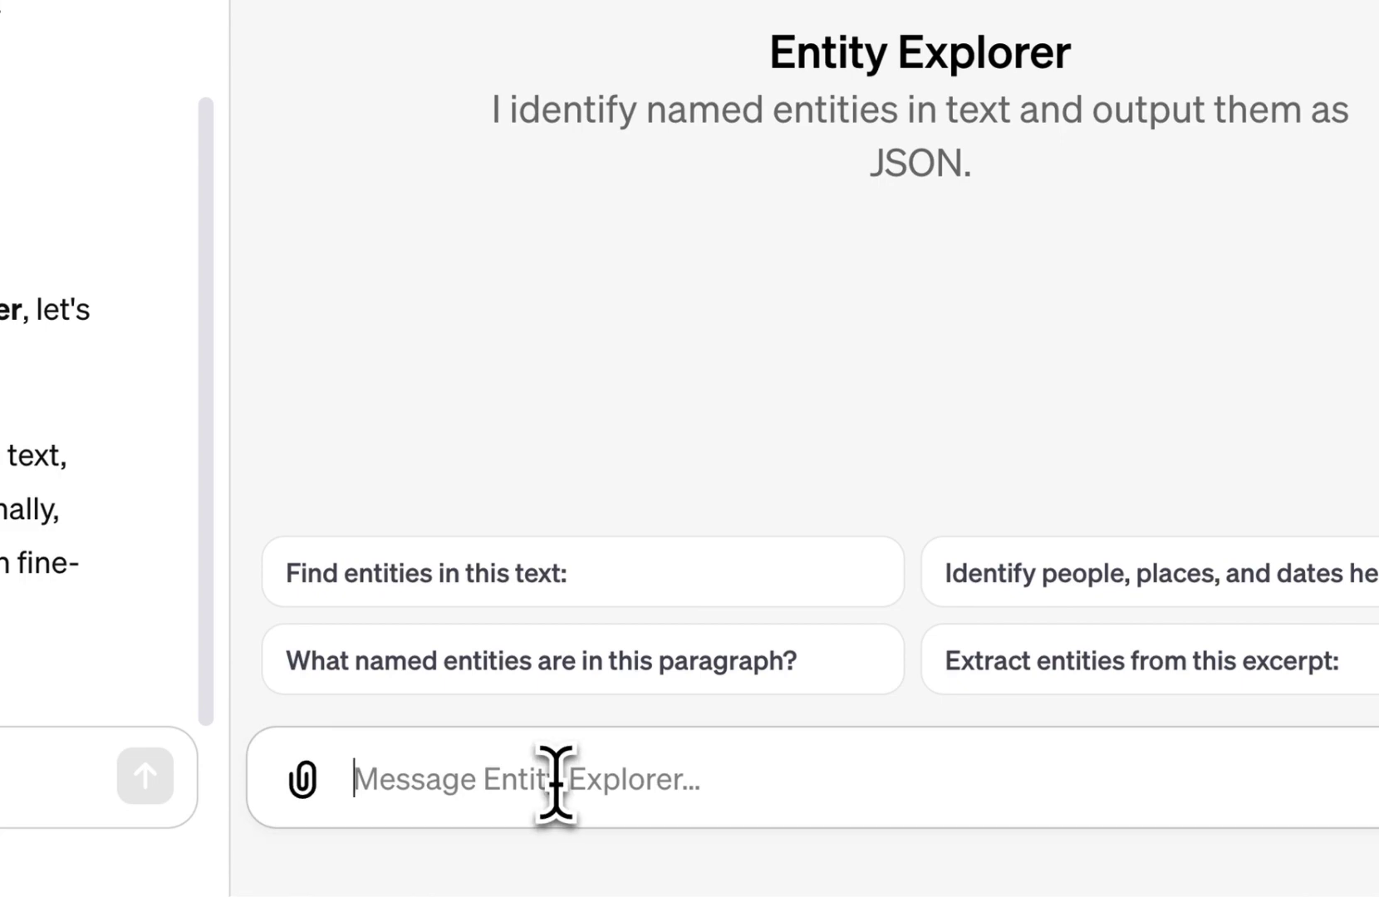
pyautogui.press('super+v')
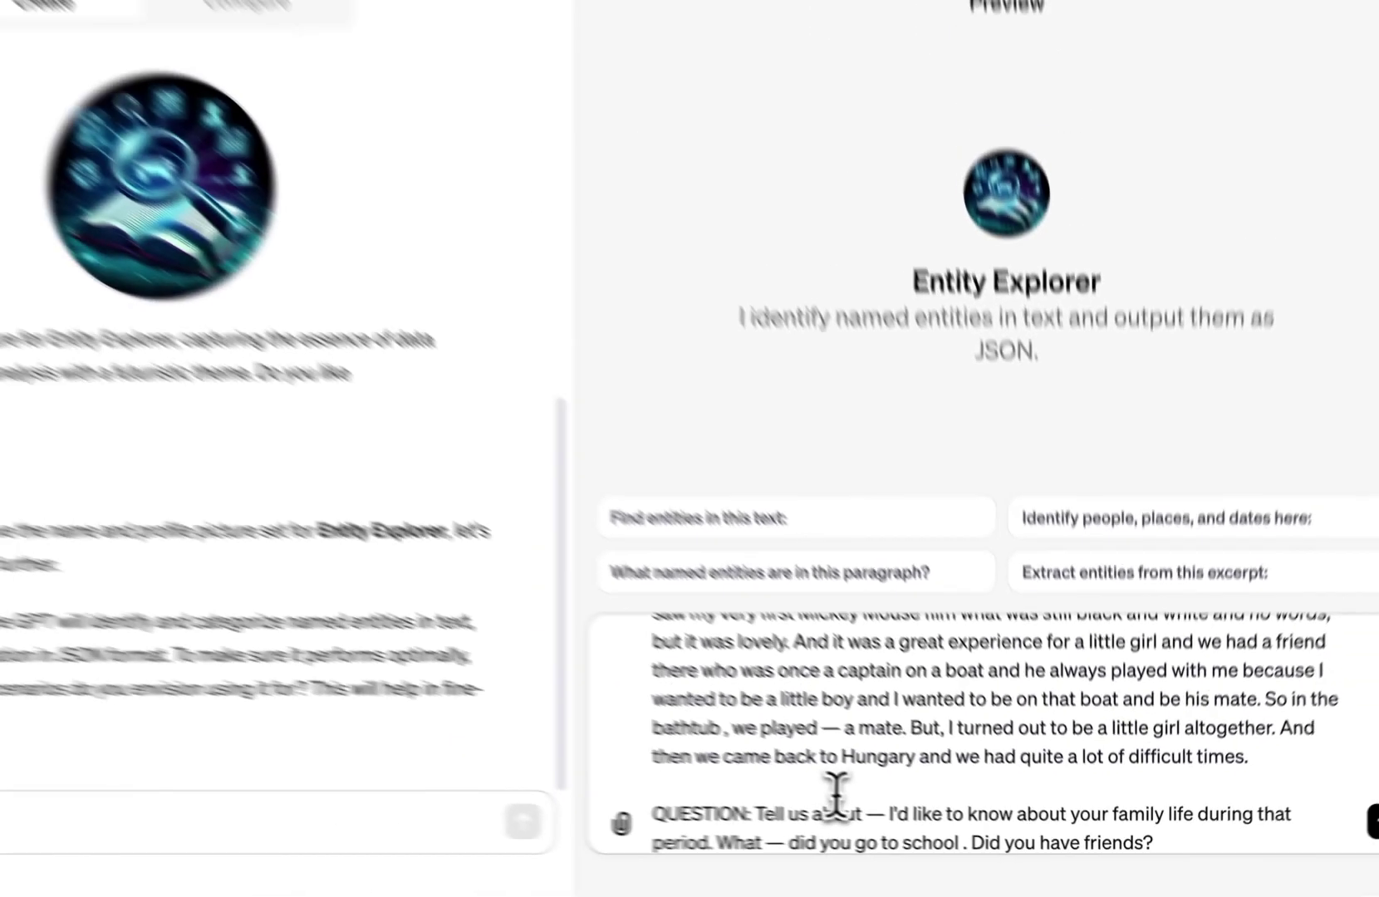
pyautogui.press('Return')
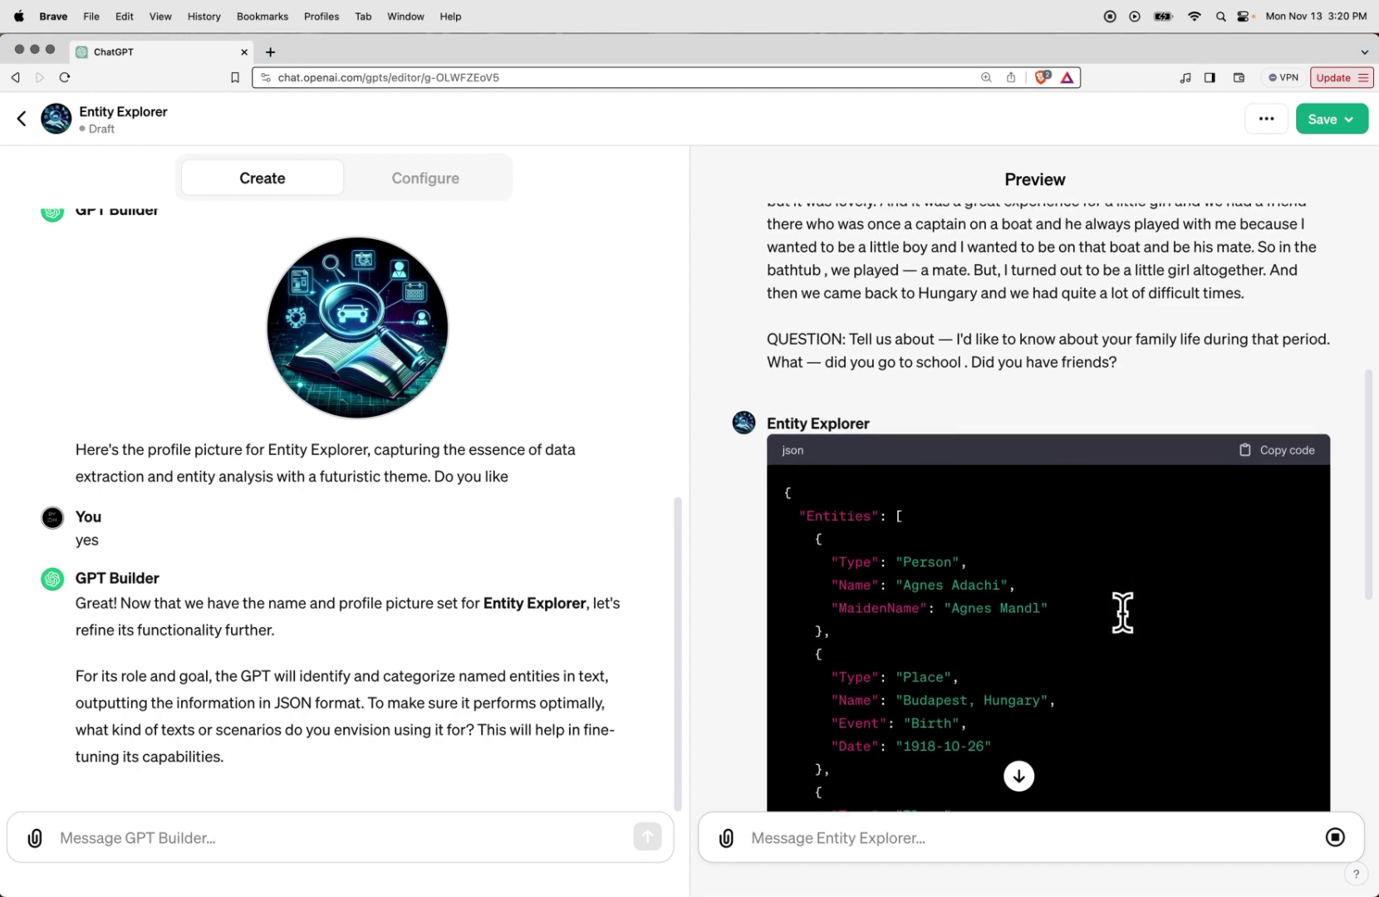
pyautogui.scroll(-3, 1097, 623)
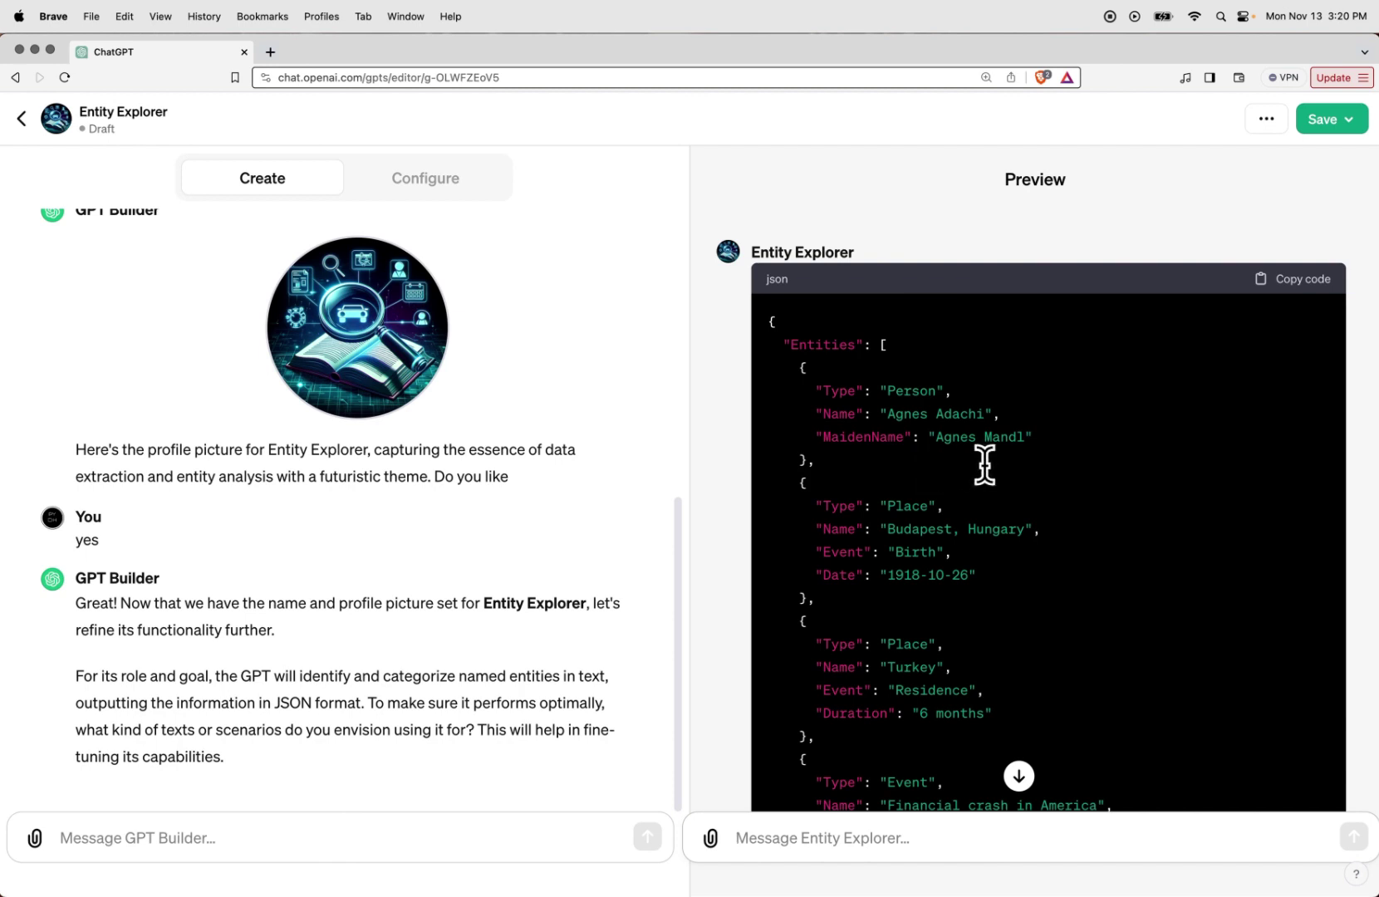
pyautogui.scroll(-2, 989, 462)
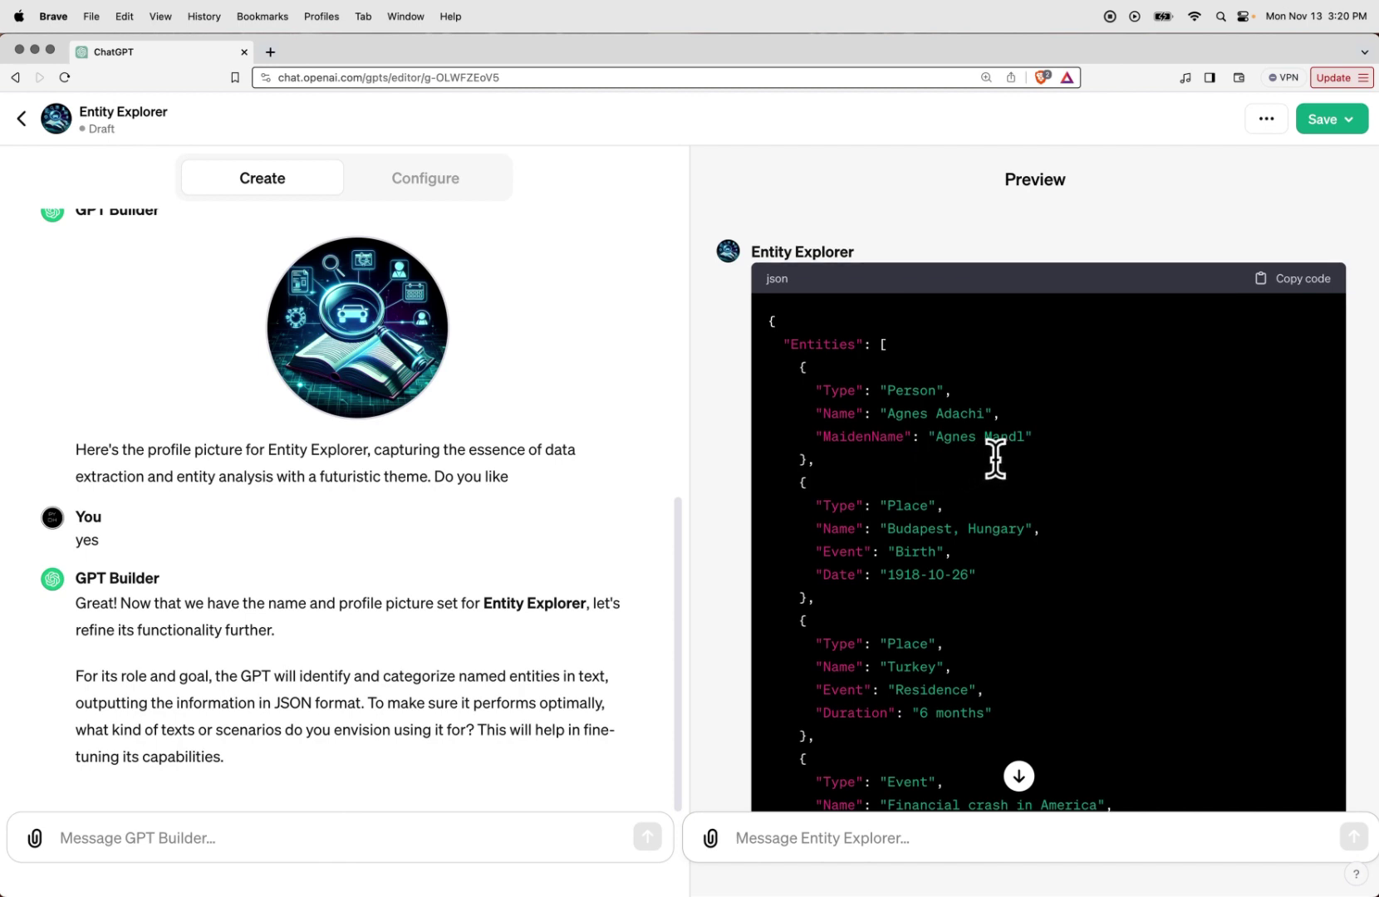
pyautogui.scroll(-5, 995, 458)
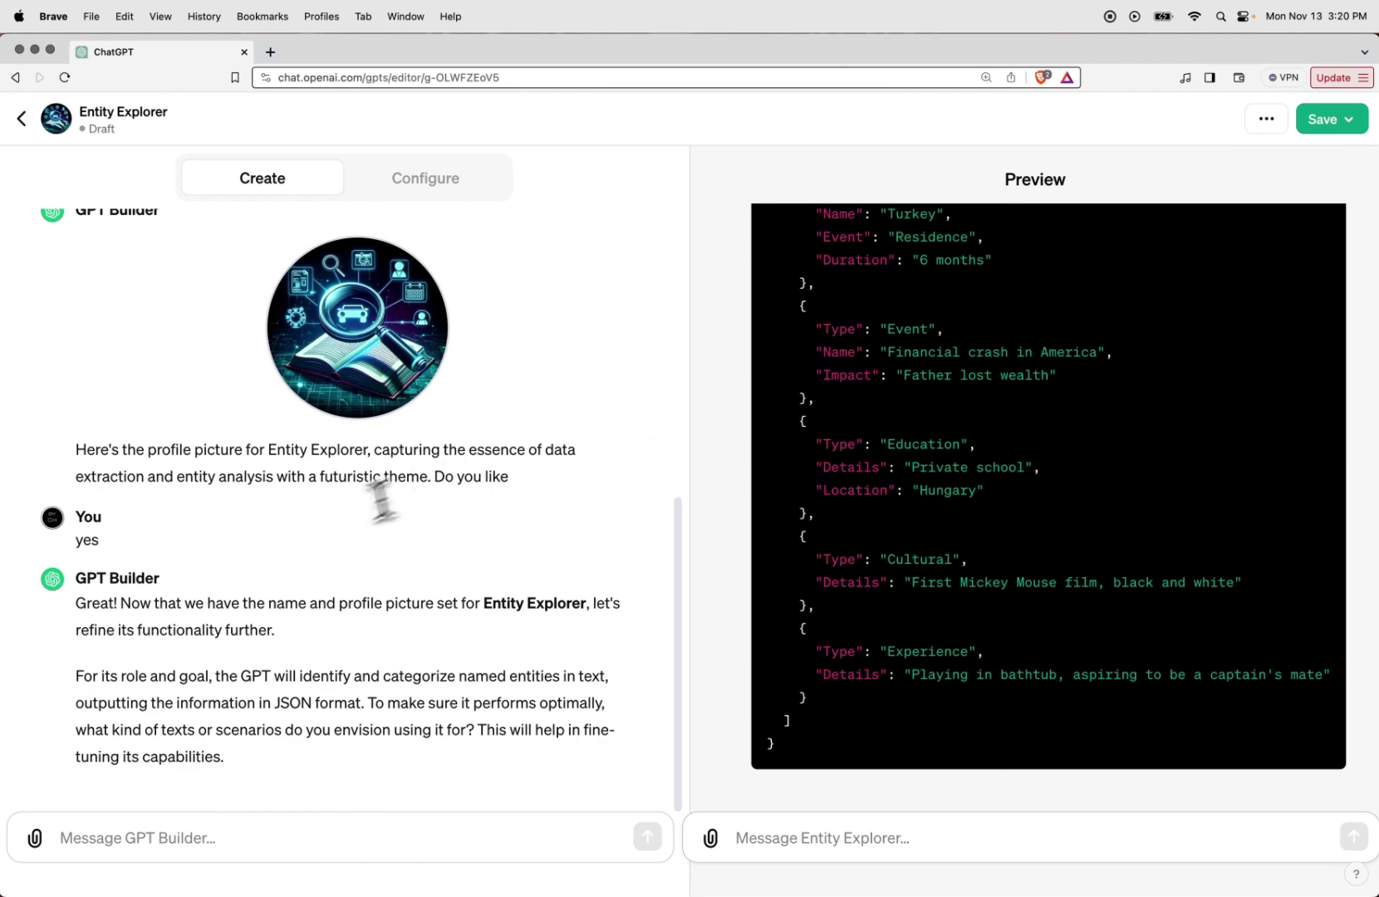
pyautogui.scroll(1, 1176, 544)
pyautogui.scroll(3, 1176, 545)
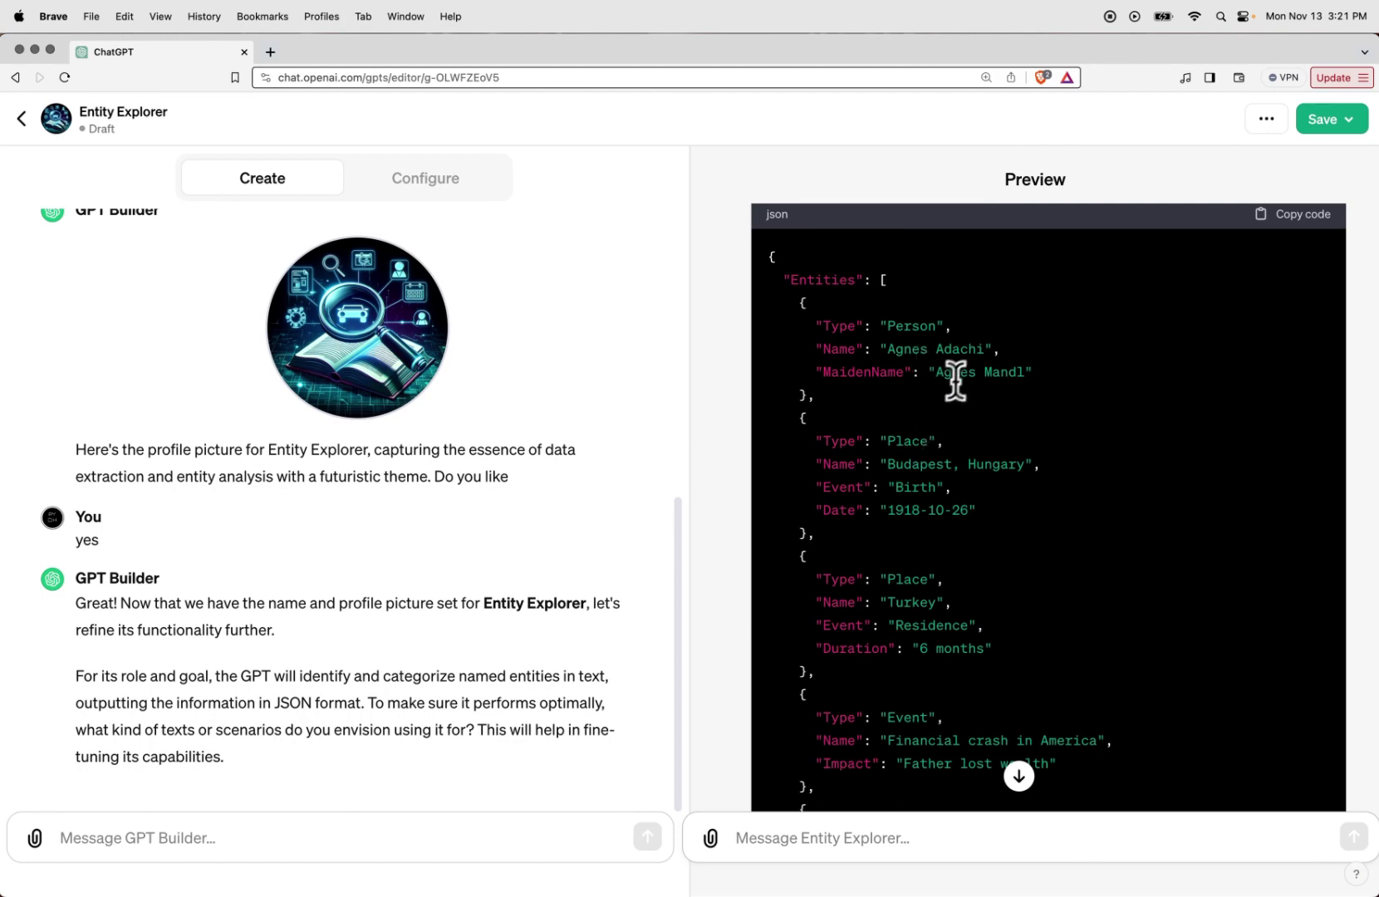
pyautogui.scroll(-1, 954, 427)
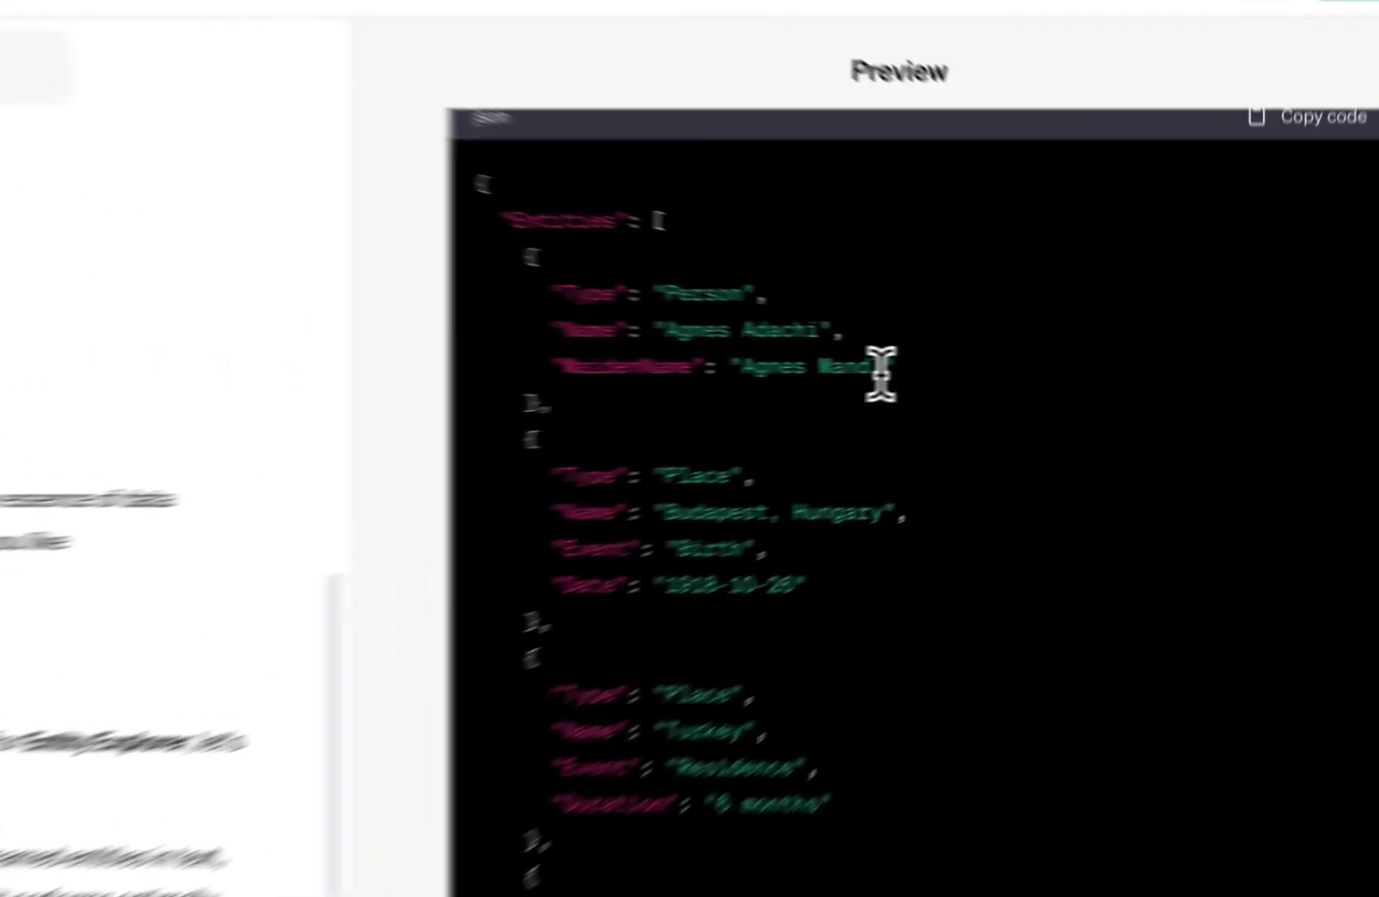
pyautogui.moveTo(1027, 366); pyautogui.dragTo(934, 371)
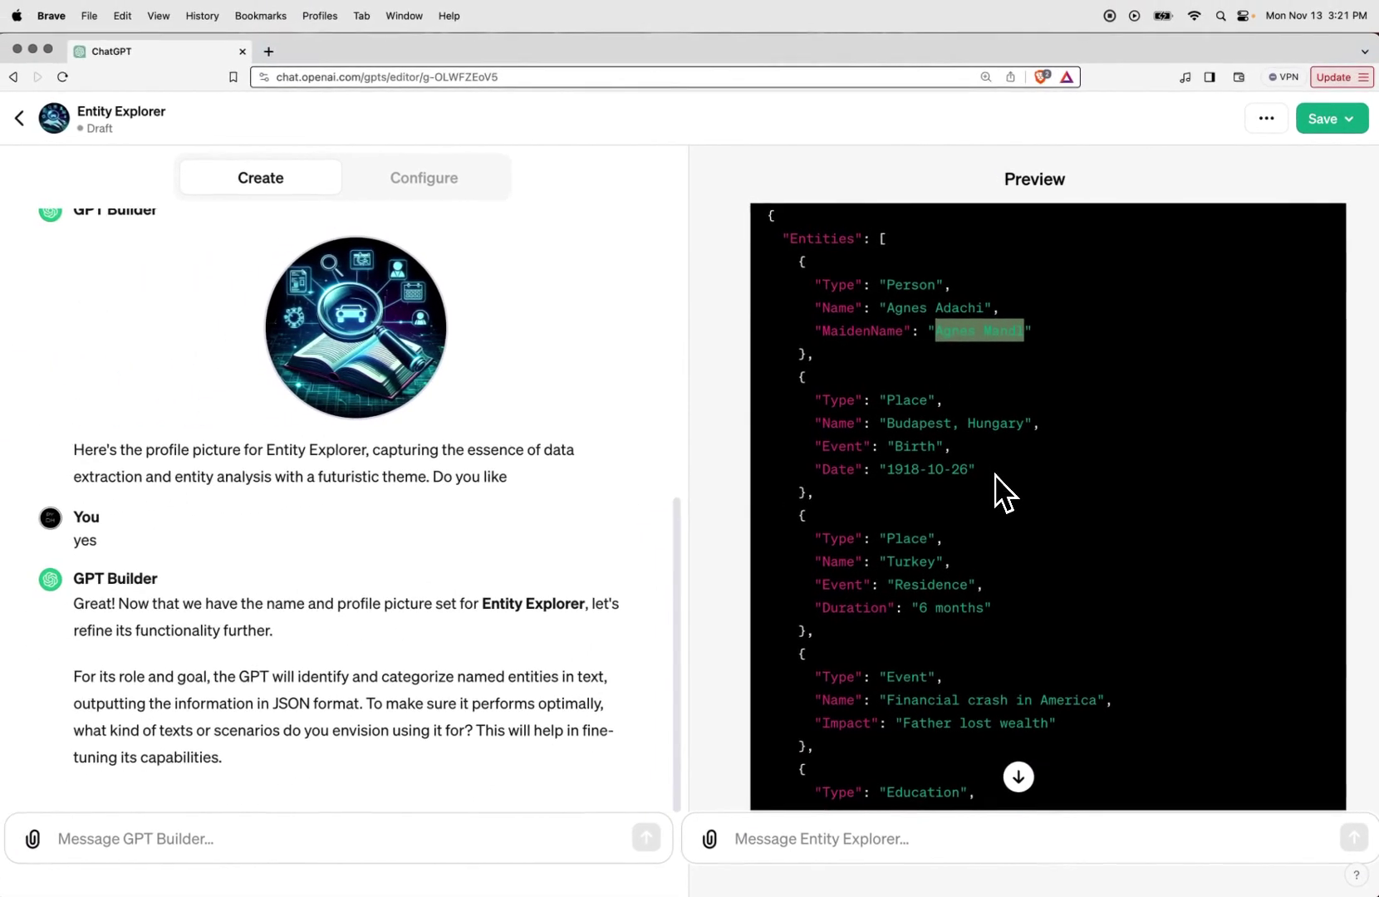
pyautogui.scroll(-3, 873, 473)
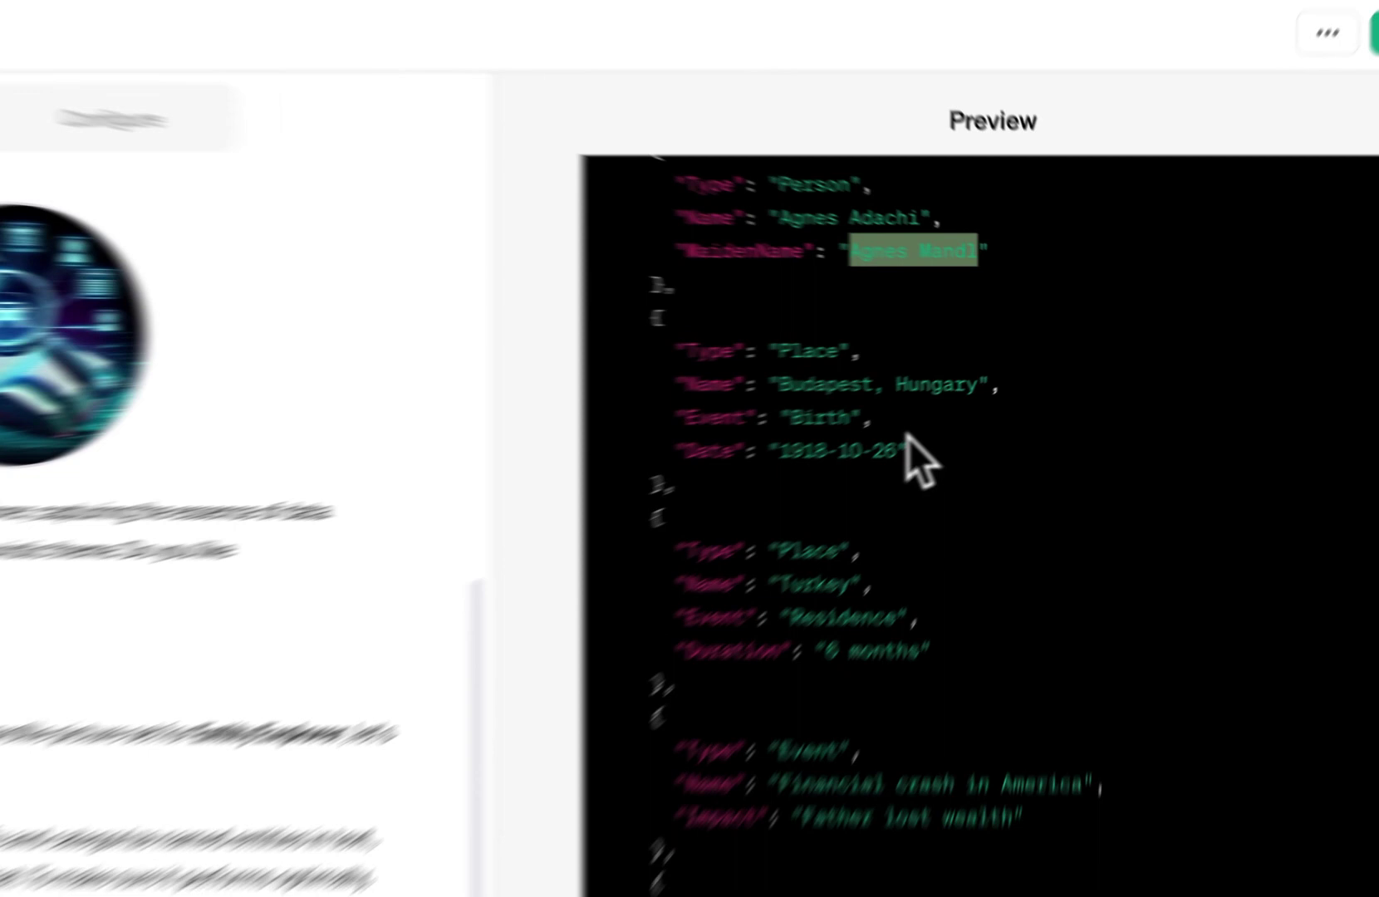
pyautogui.moveTo(979, 406); pyautogui.dragTo(792, 340)
pyautogui.click(848, 499)
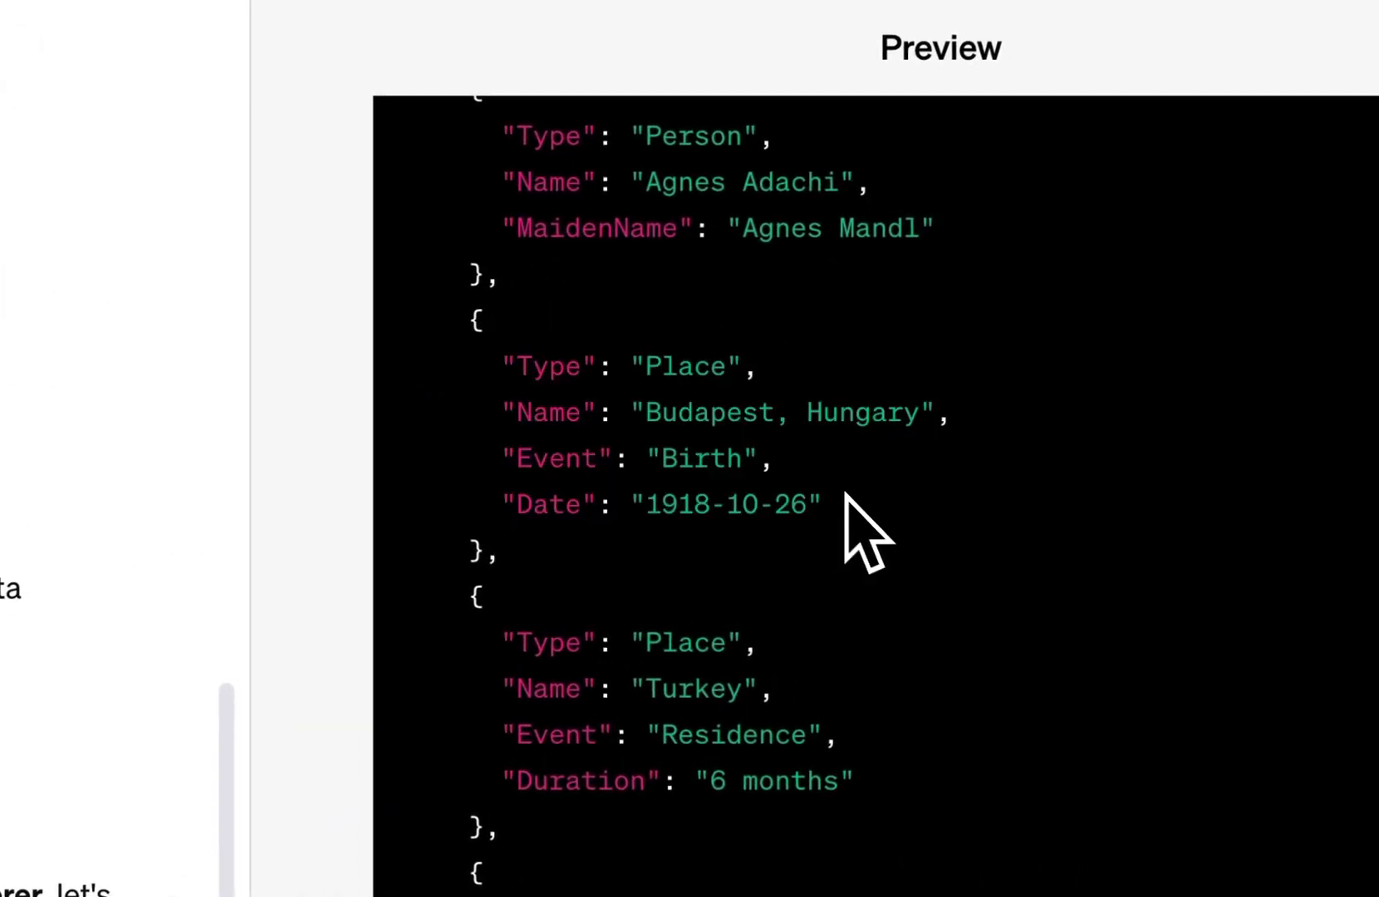
pyautogui.moveTo(648, 413); pyautogui.dragTo(919, 413)
pyautogui.moveTo(823, 505); pyautogui.dragTo(501, 505)
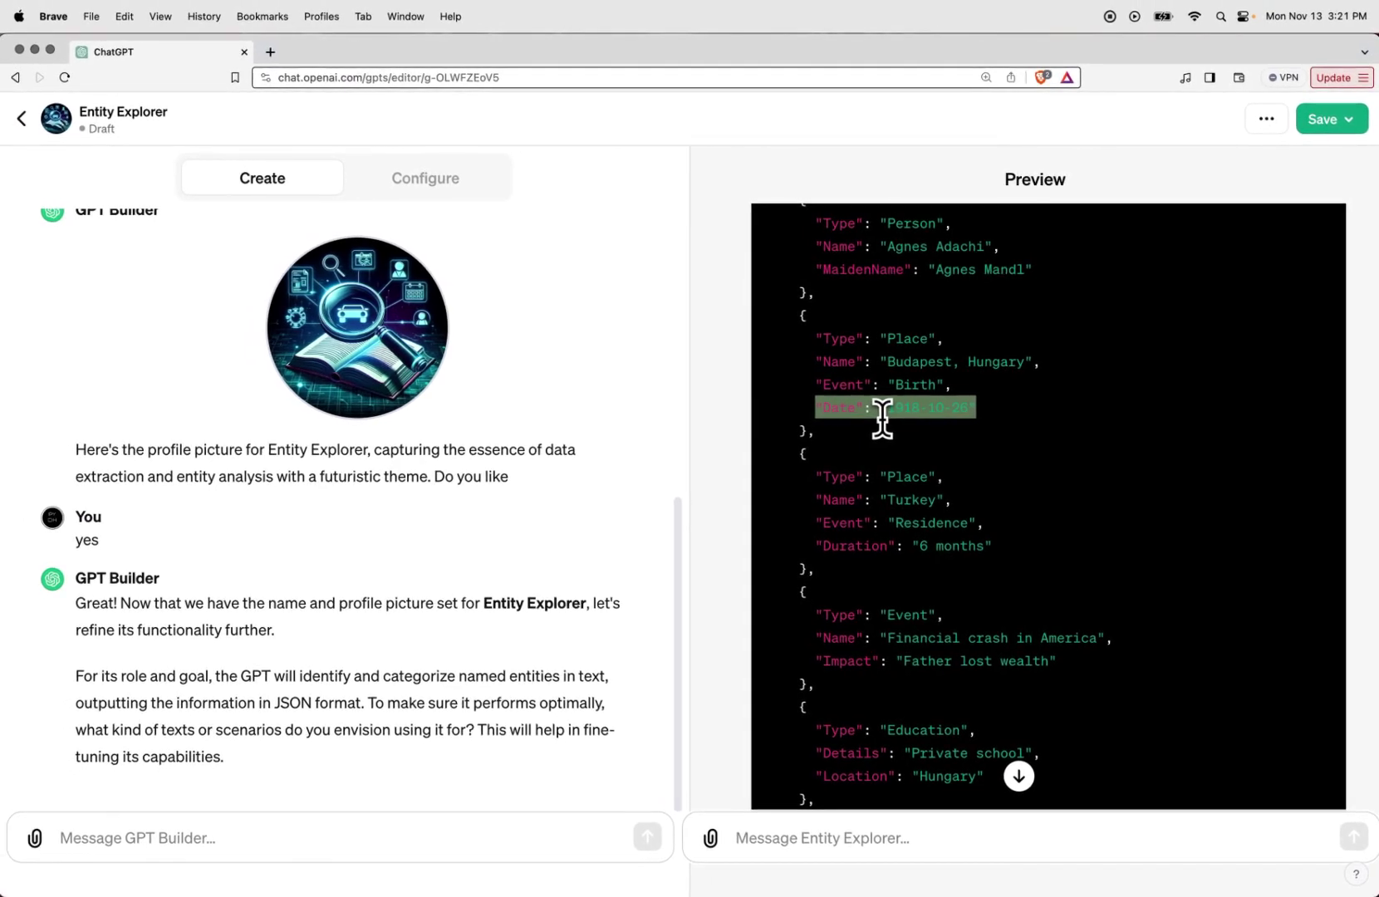
pyautogui.scroll(-1, 900, 396)
pyautogui.scroll(-10, 900, 397)
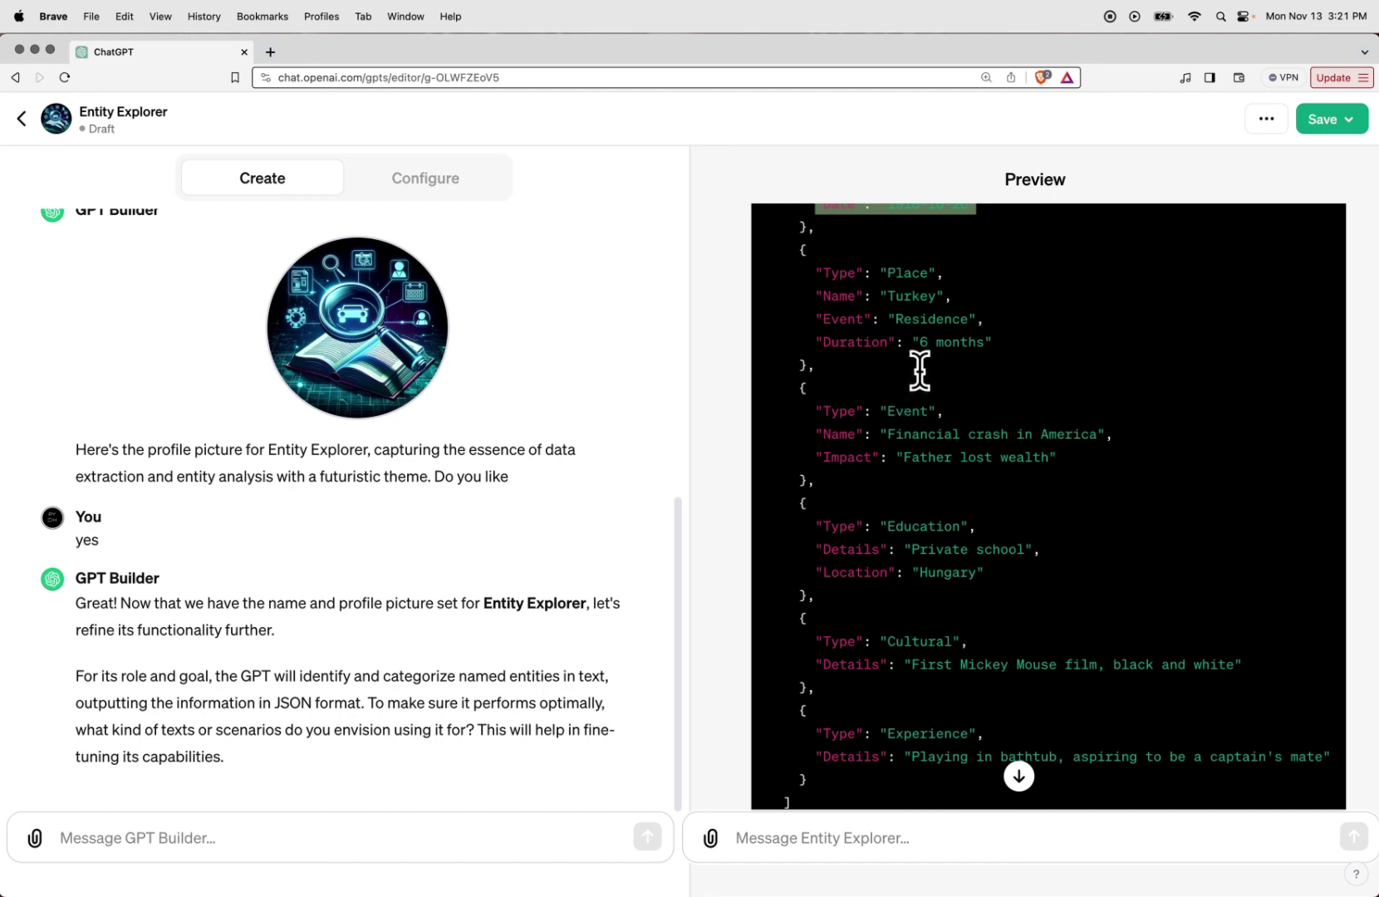
pyautogui.scroll(-3, 922, 416)
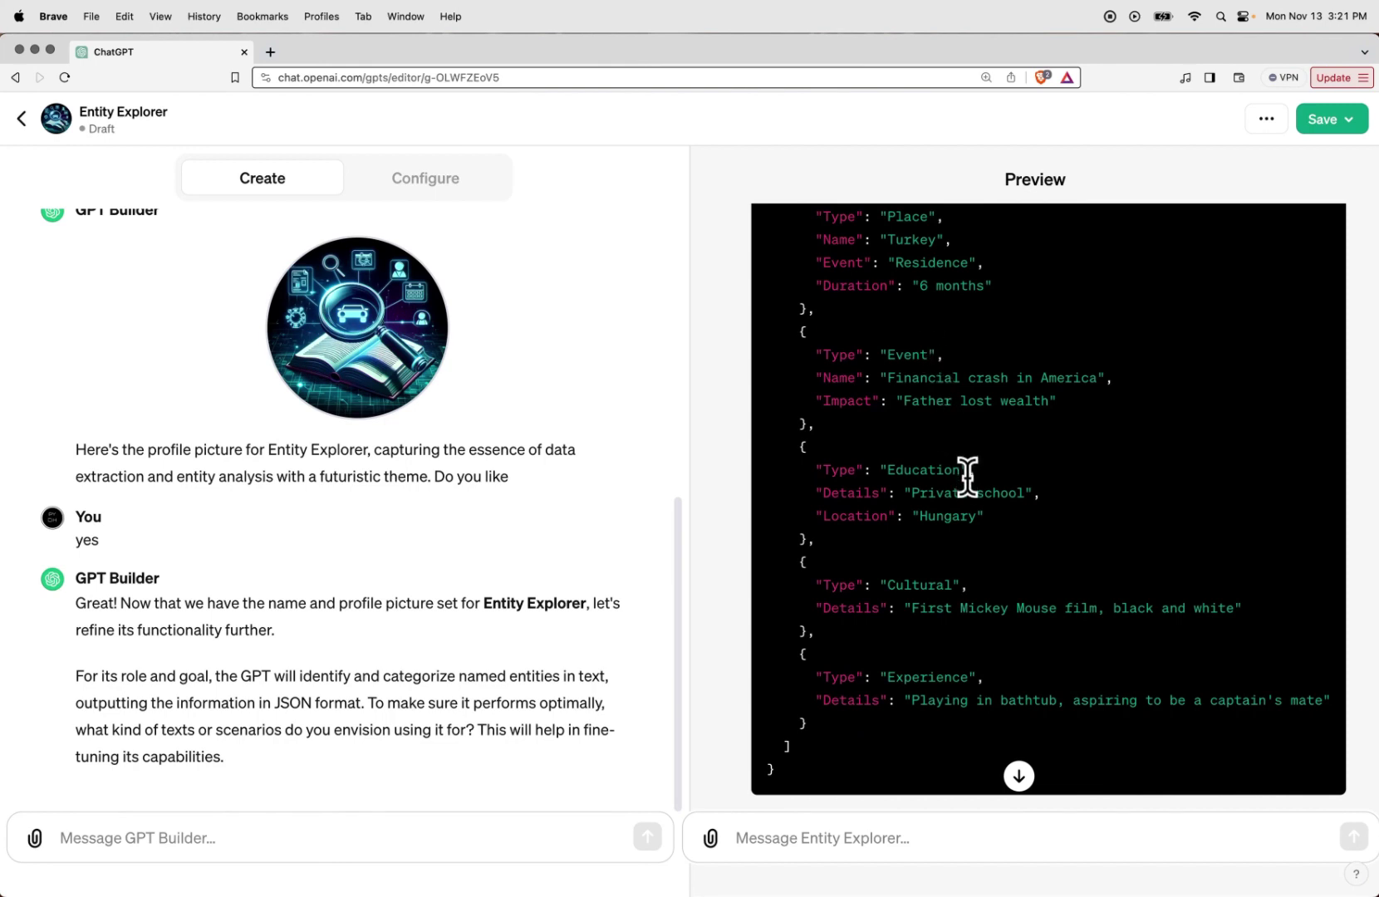
pyautogui.scroll(-1, 968, 482)
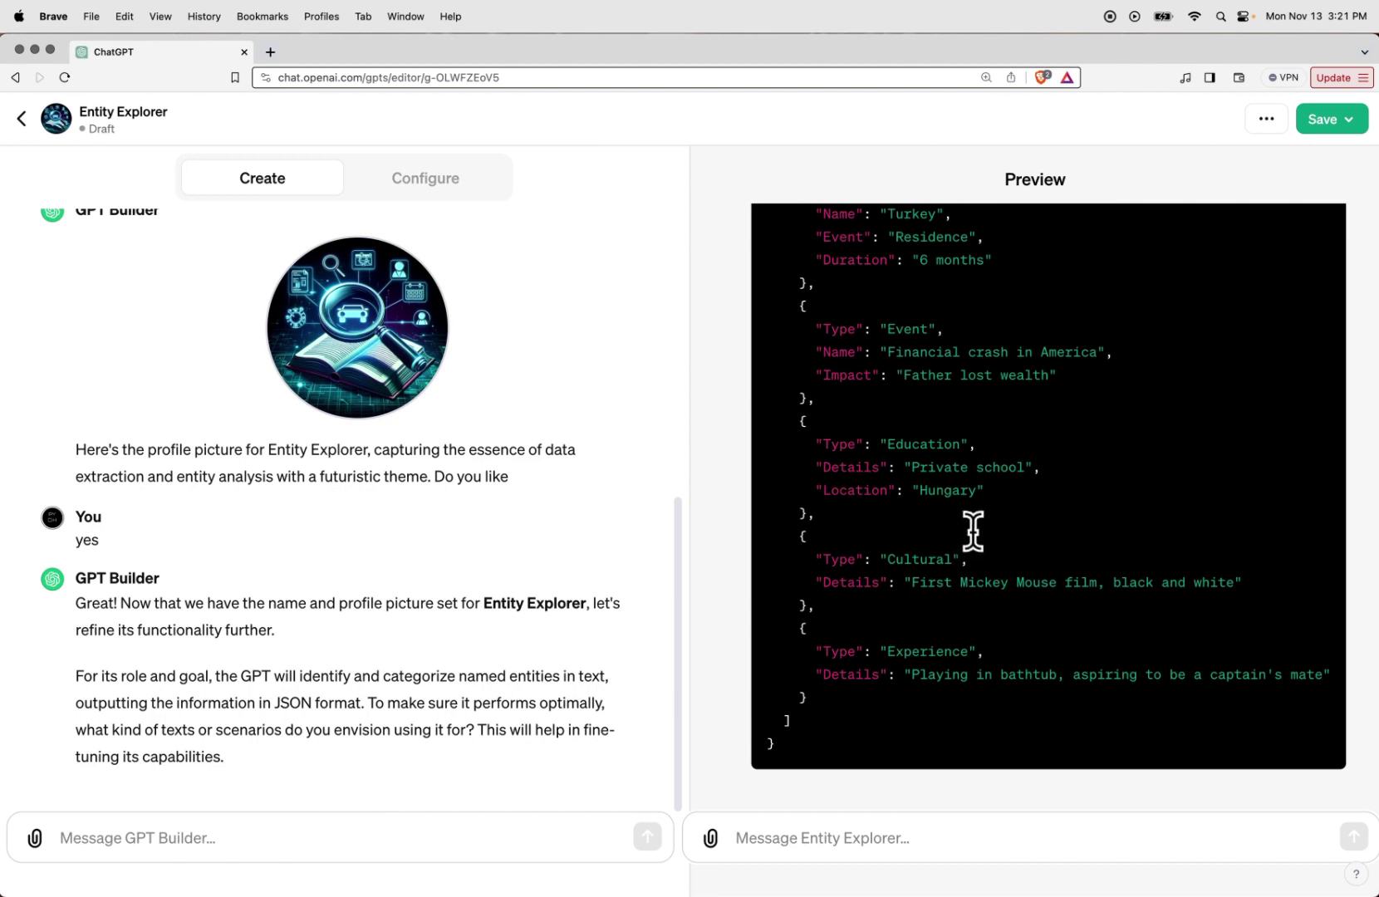
pyautogui.scroll(4, 968, 532)
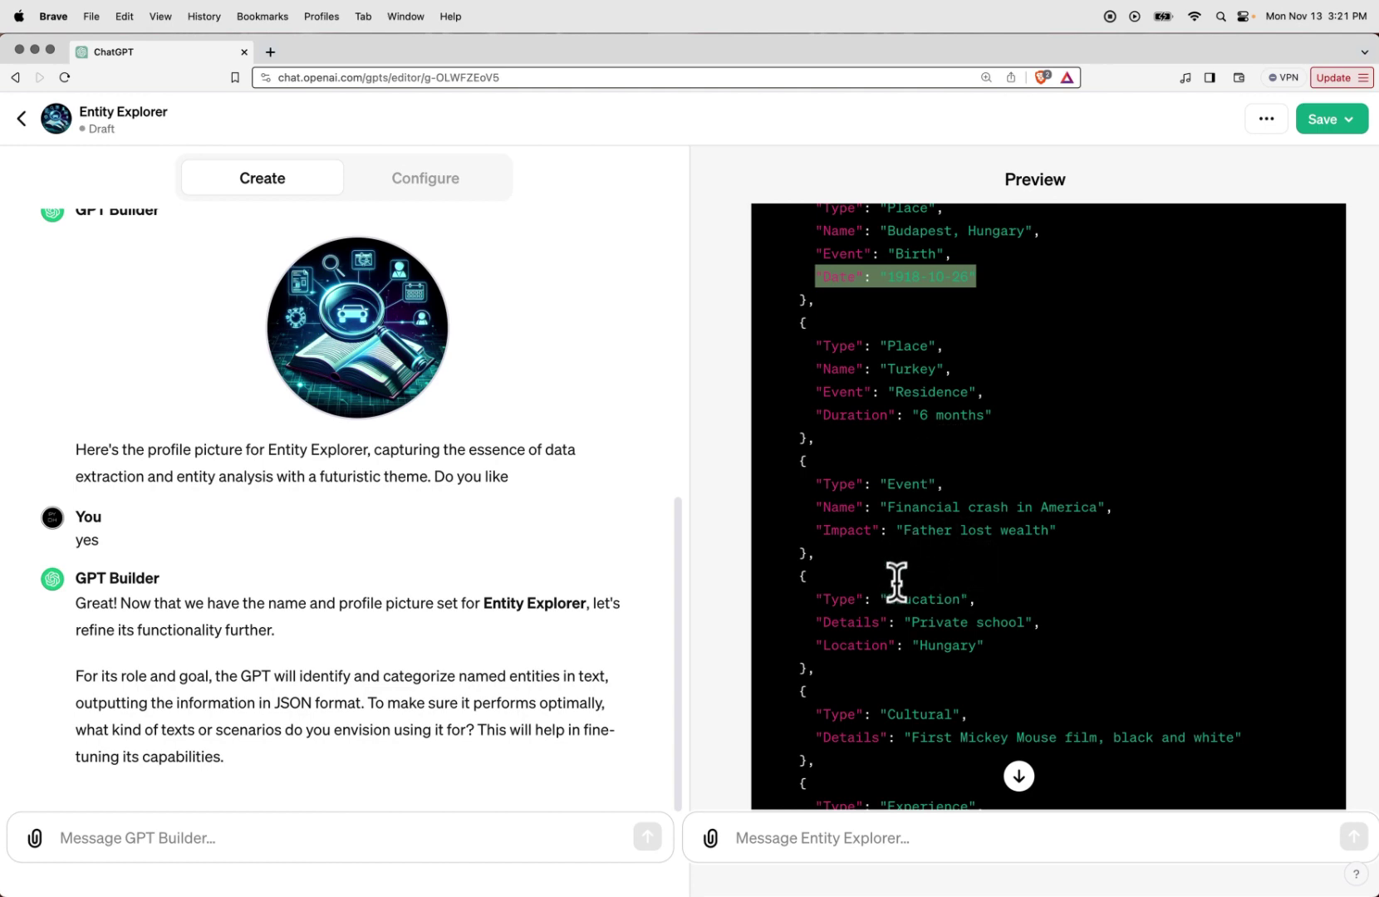
pyautogui.scroll(-4, 896, 581)
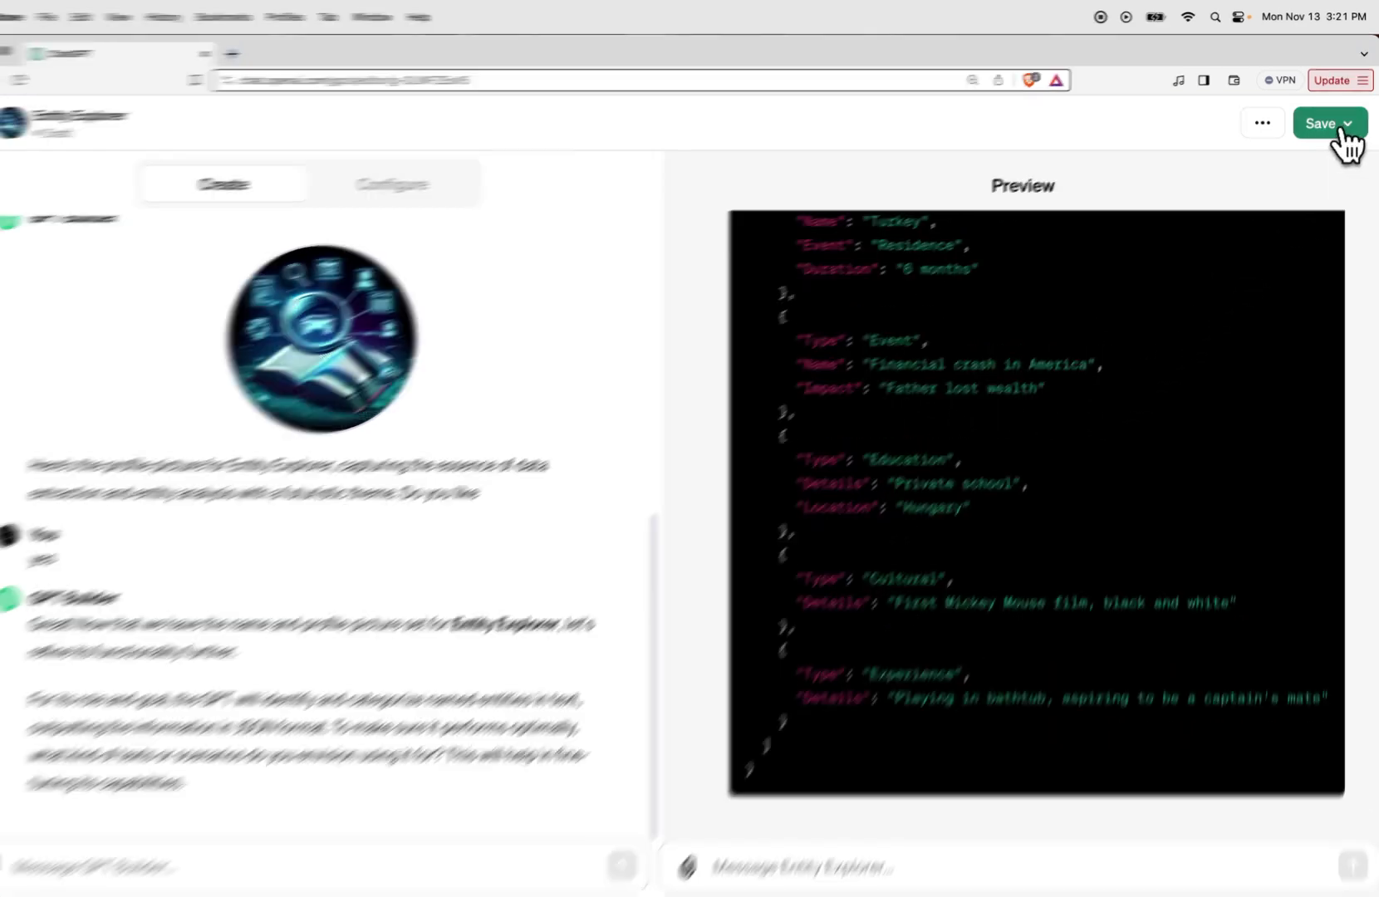
# Step: Set Entity Explorer's Publish to option to Public in the Save options
pyautogui.click(1339, 131)
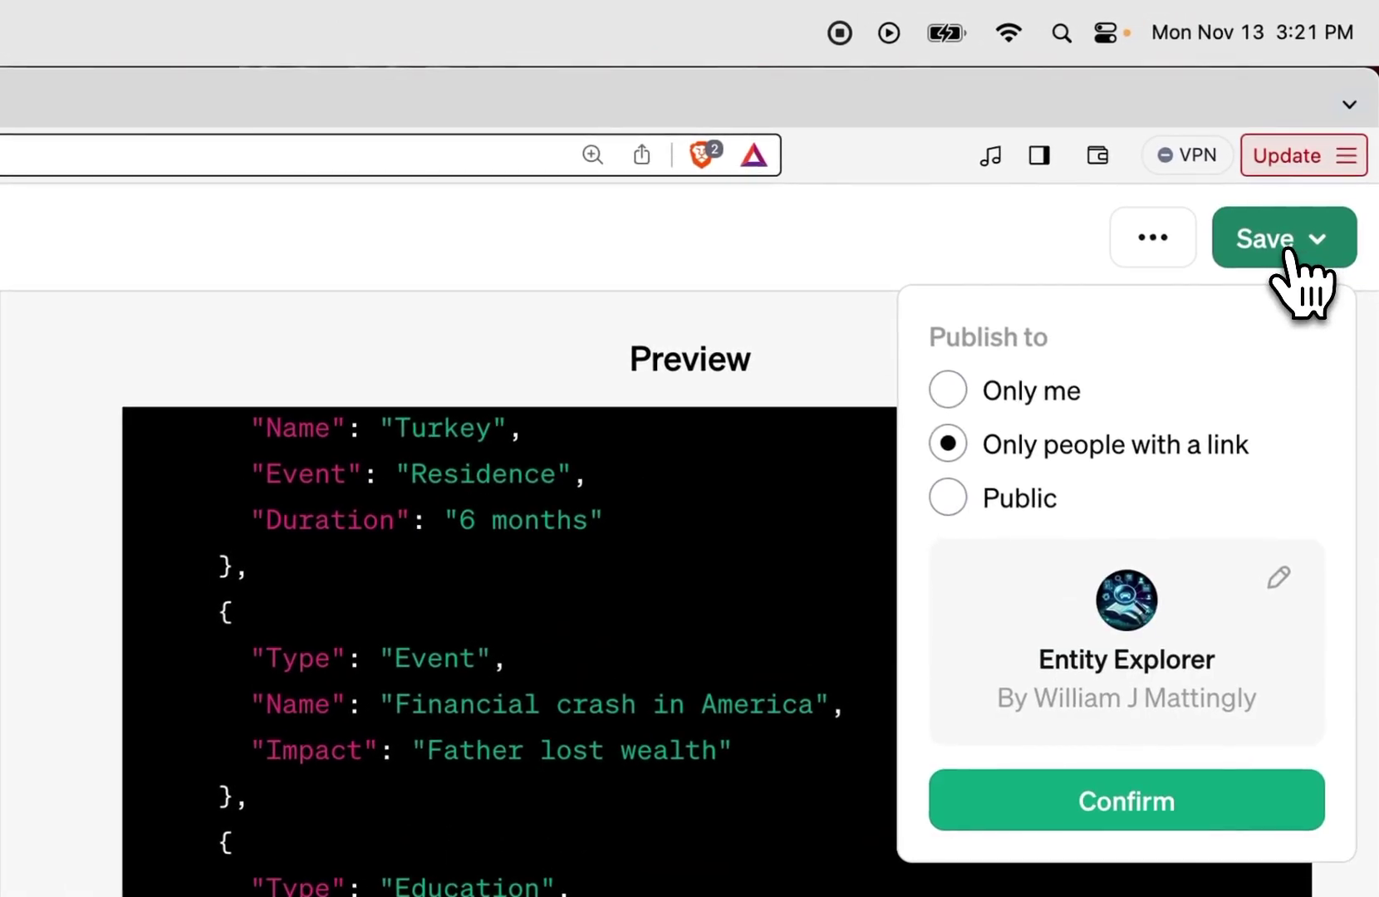
pyautogui.click(1050, 406)
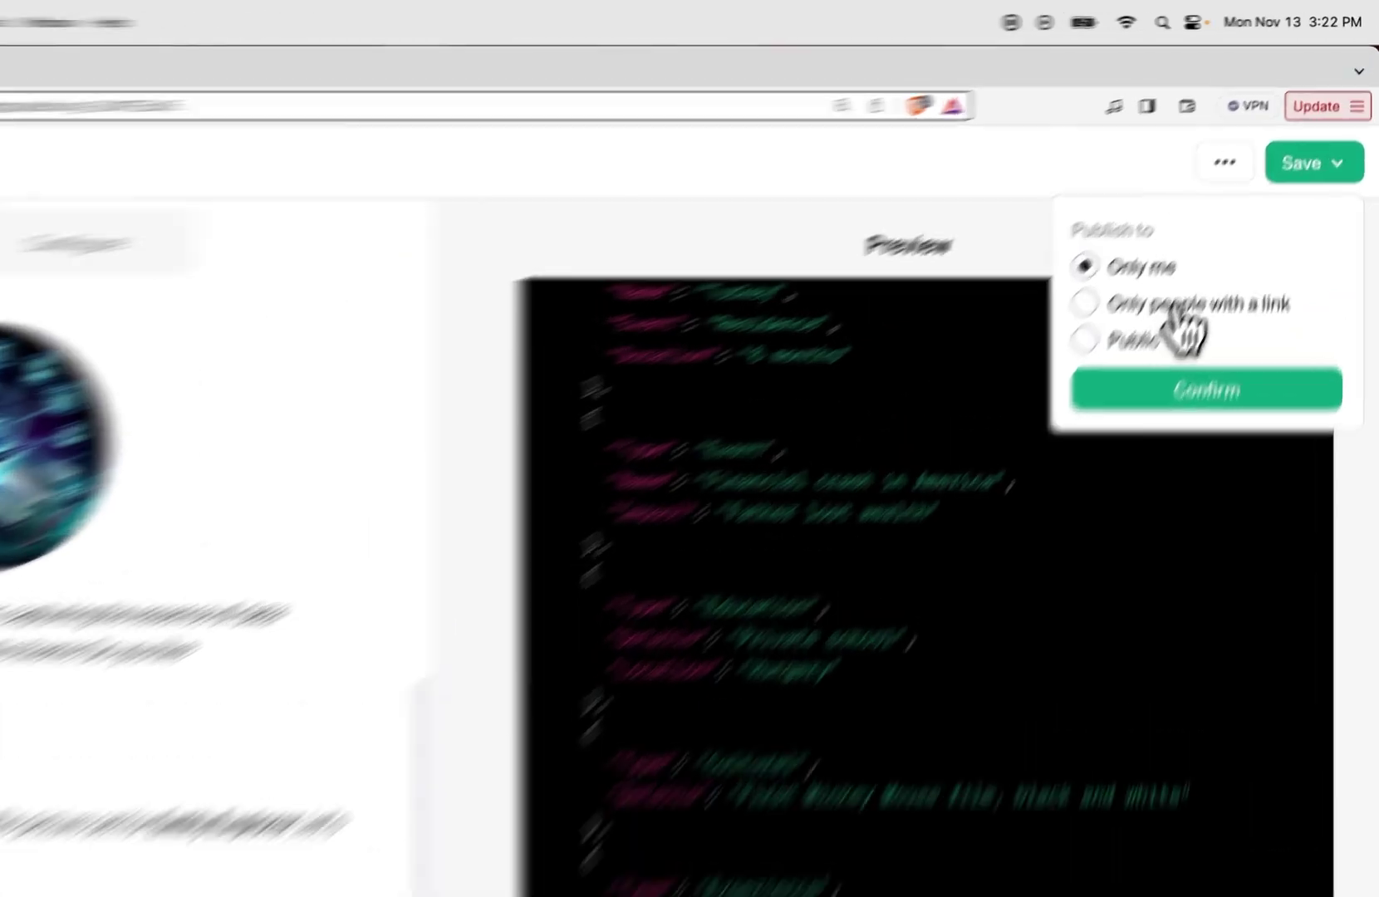
pyautogui.click(1232, 226)
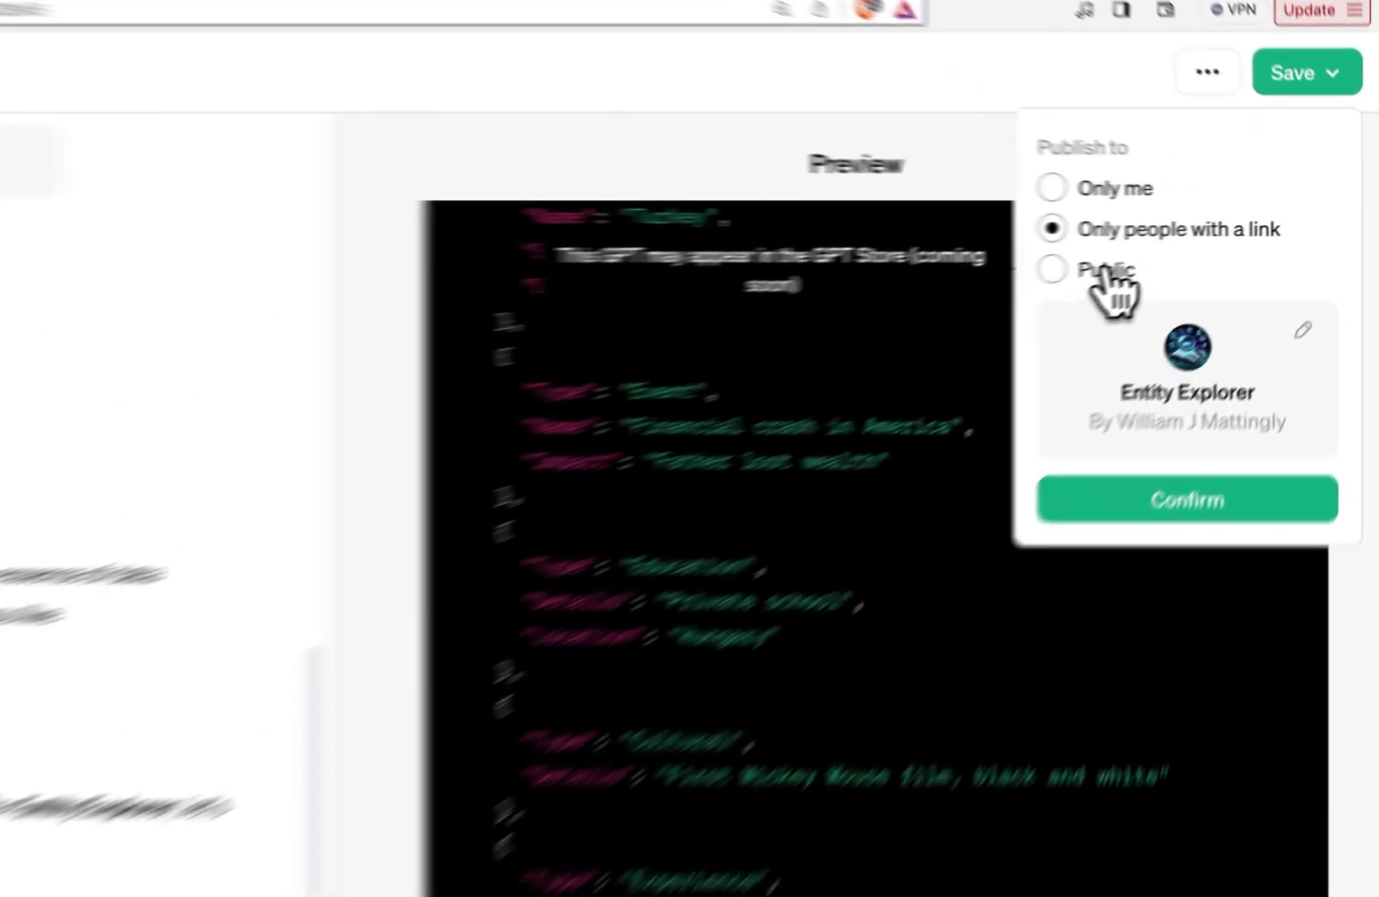
pyautogui.click(1202, 249)
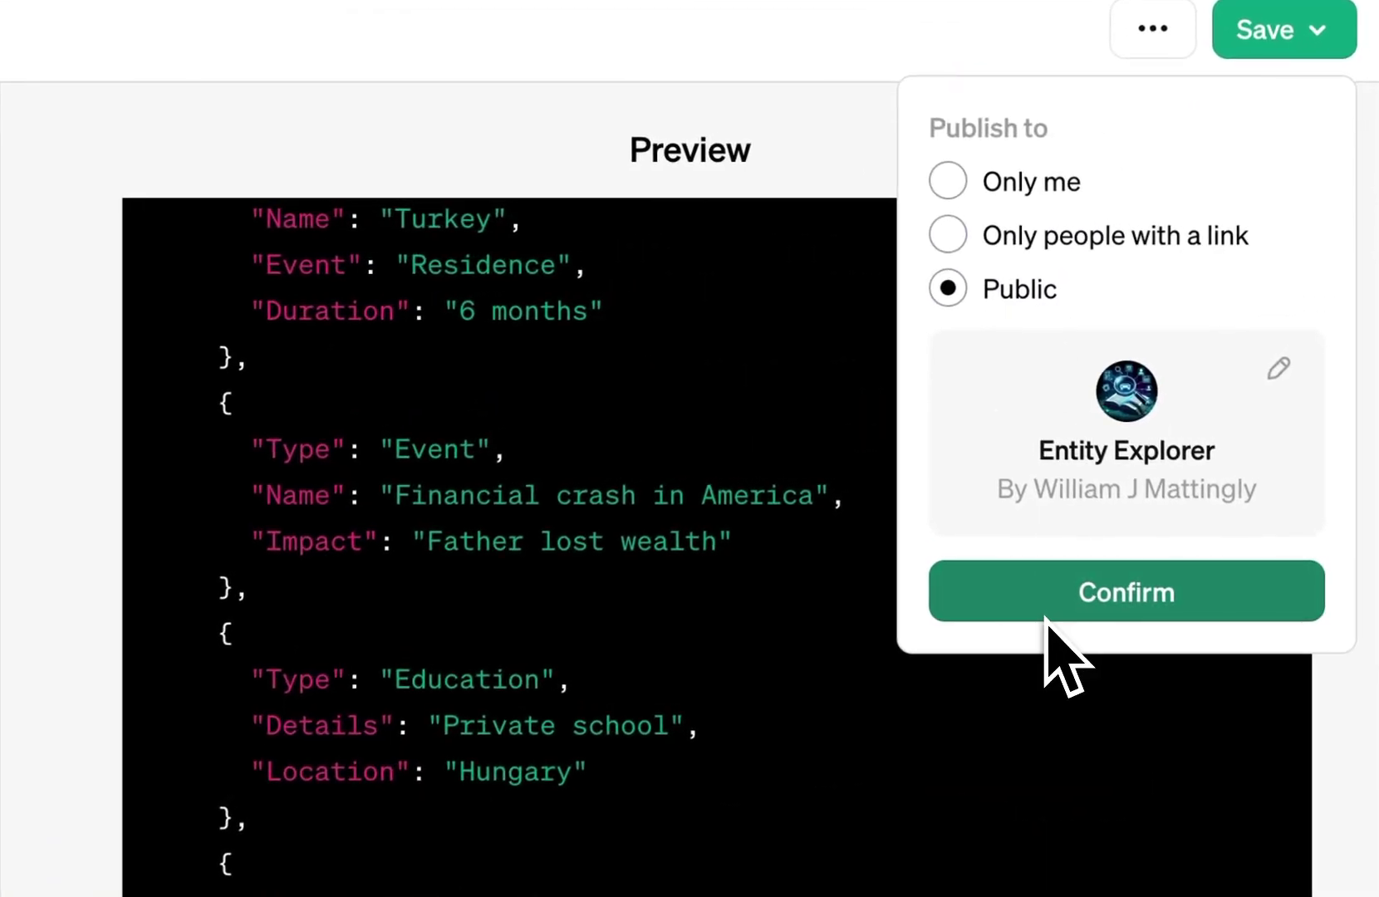